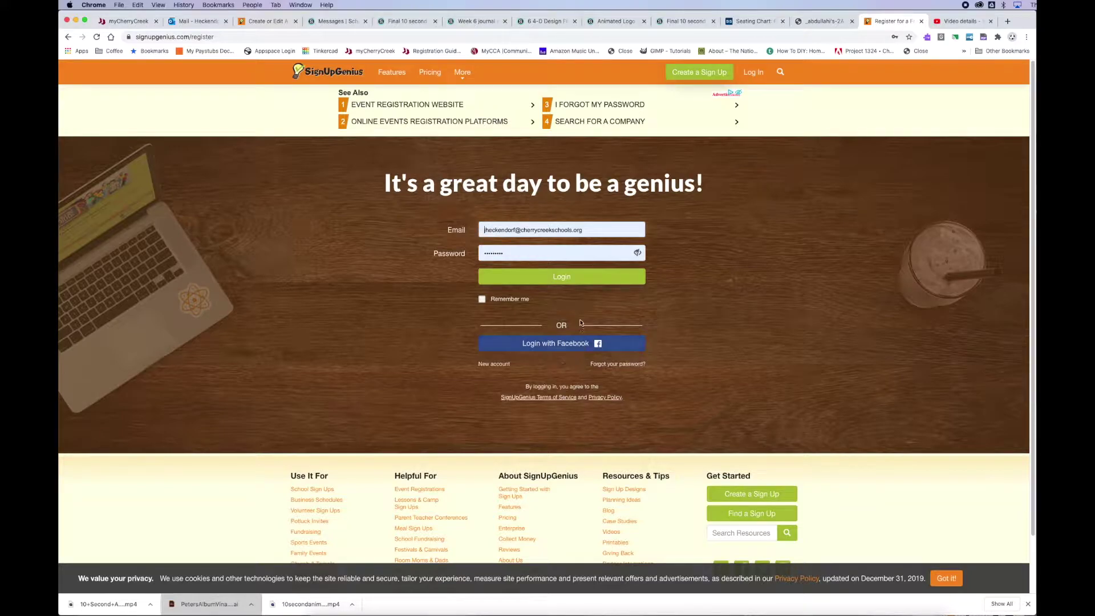
Log in to the SignUpGenius account to reach its Sign Ups list.
click(558, 277)
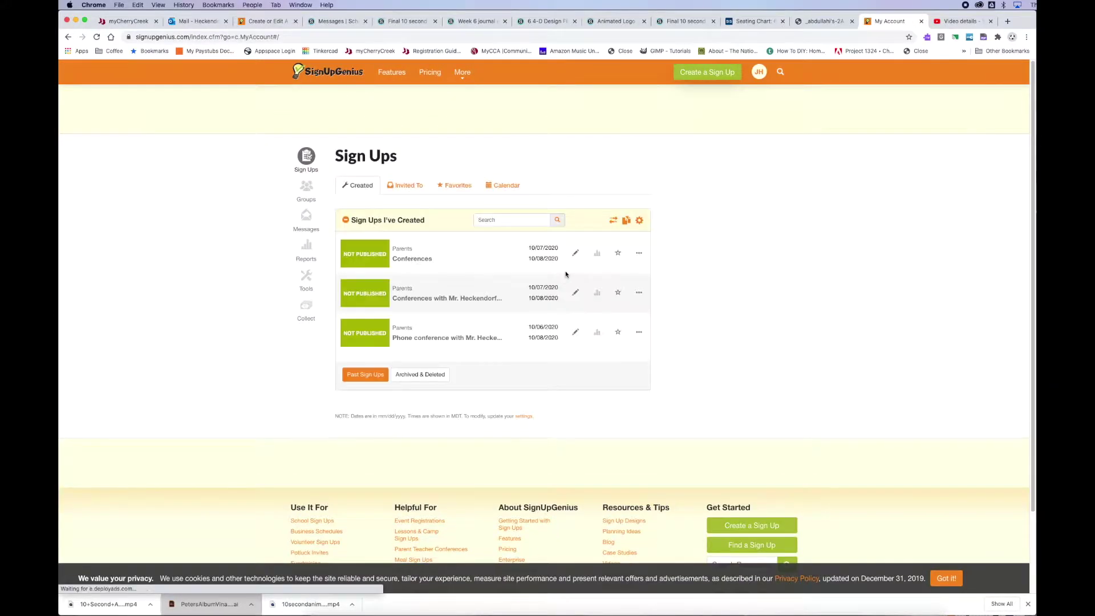
Start a new sign-up titled 'Phone conferences with' followed by the teacher's name.
click(702, 76)
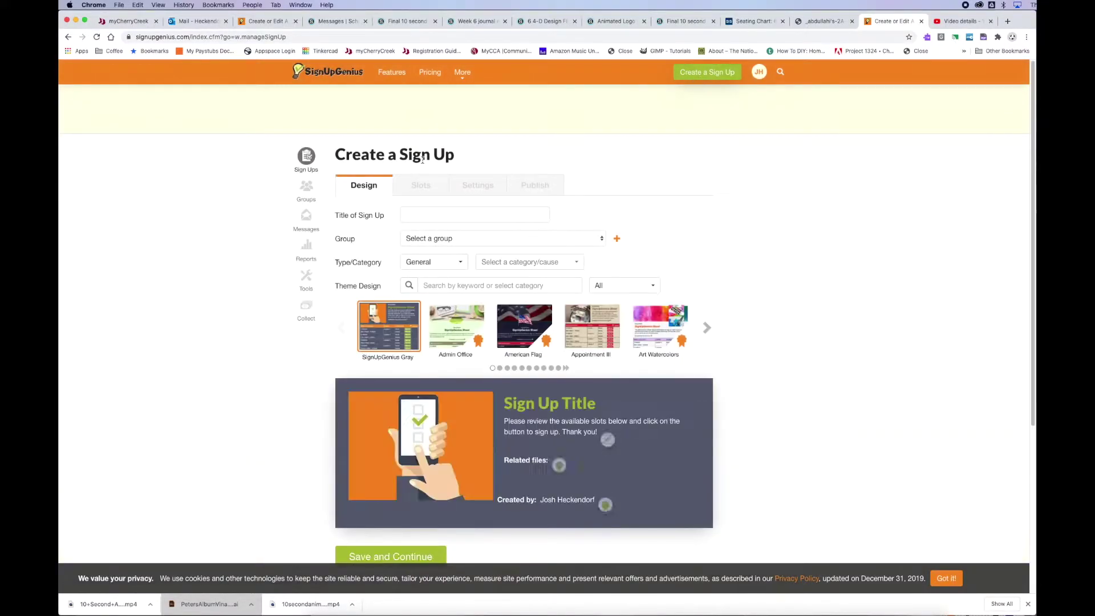
click(433, 212)
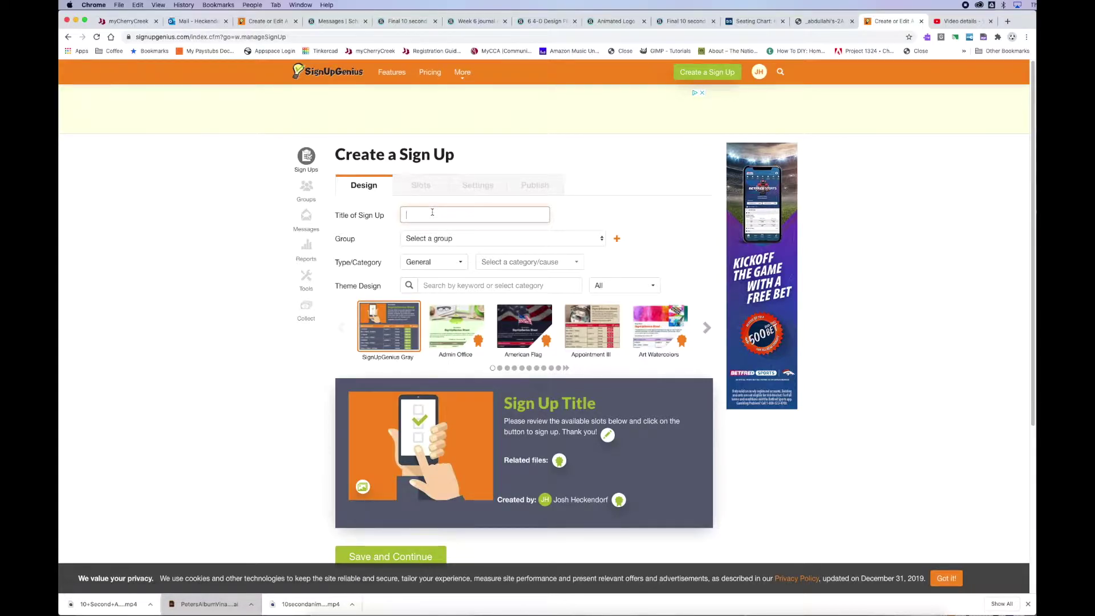
text(Phone)
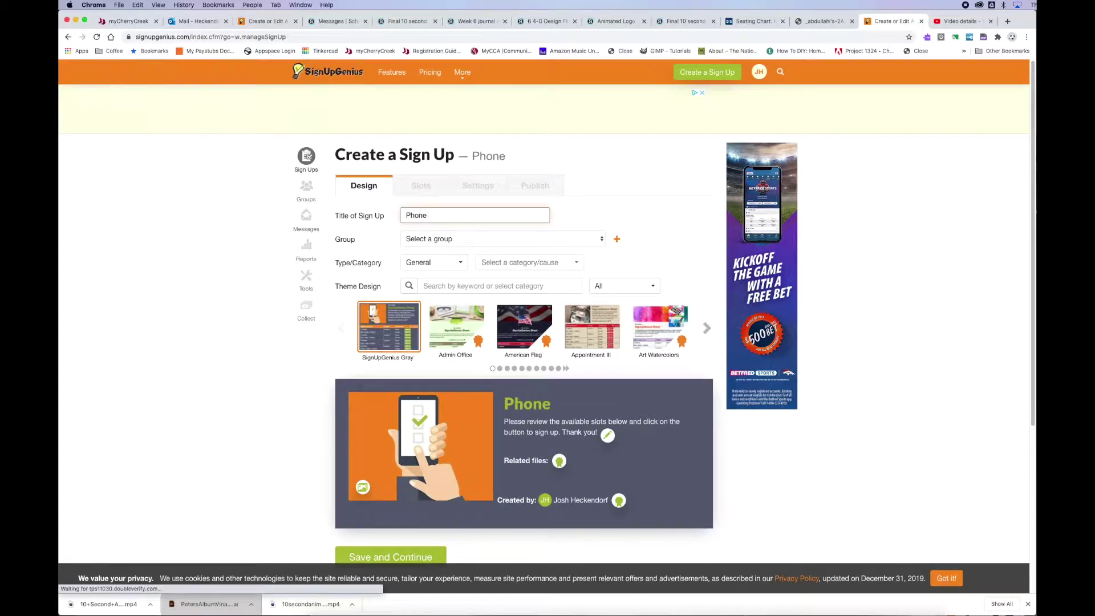
text( conferen)
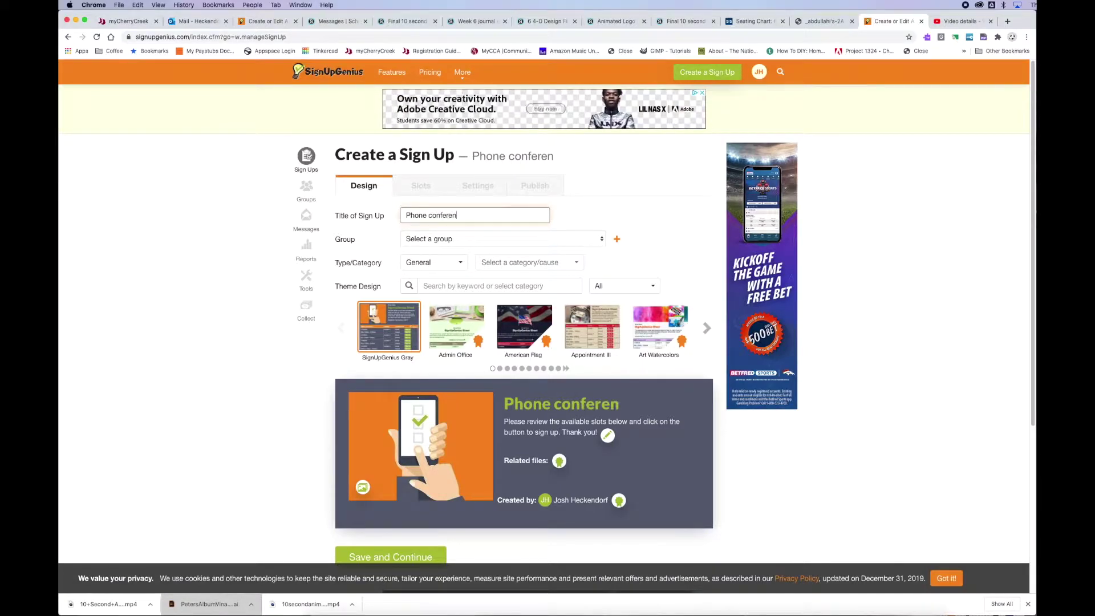
text(ces with )
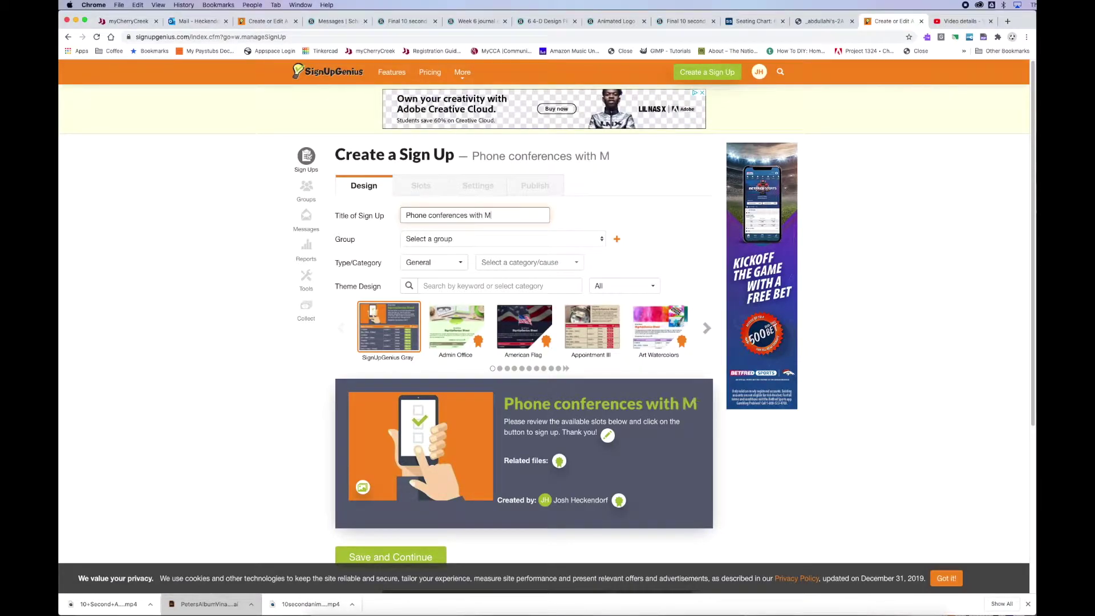
text(Mr. Heckendorf)
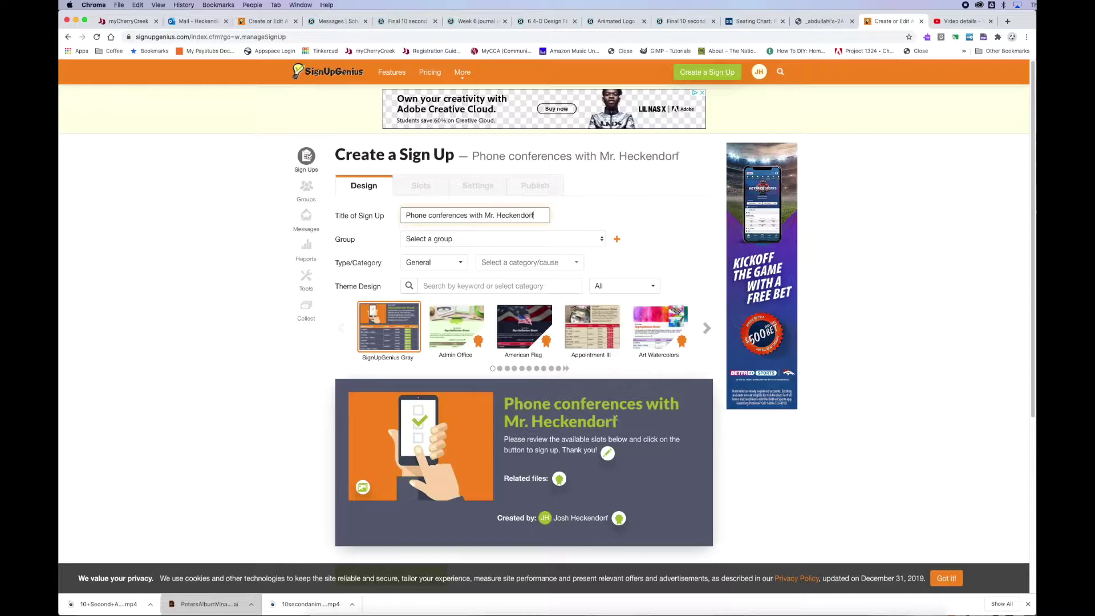
click(438, 240)
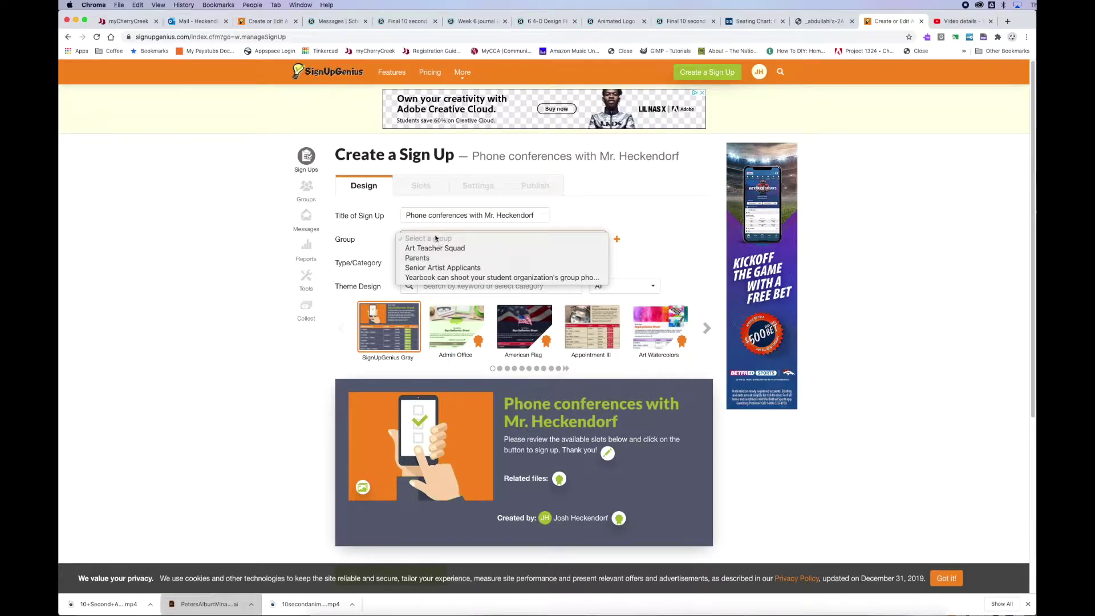
Assign the sign-up to the Parents group with type Scheduling and category Education.
click(422, 257)
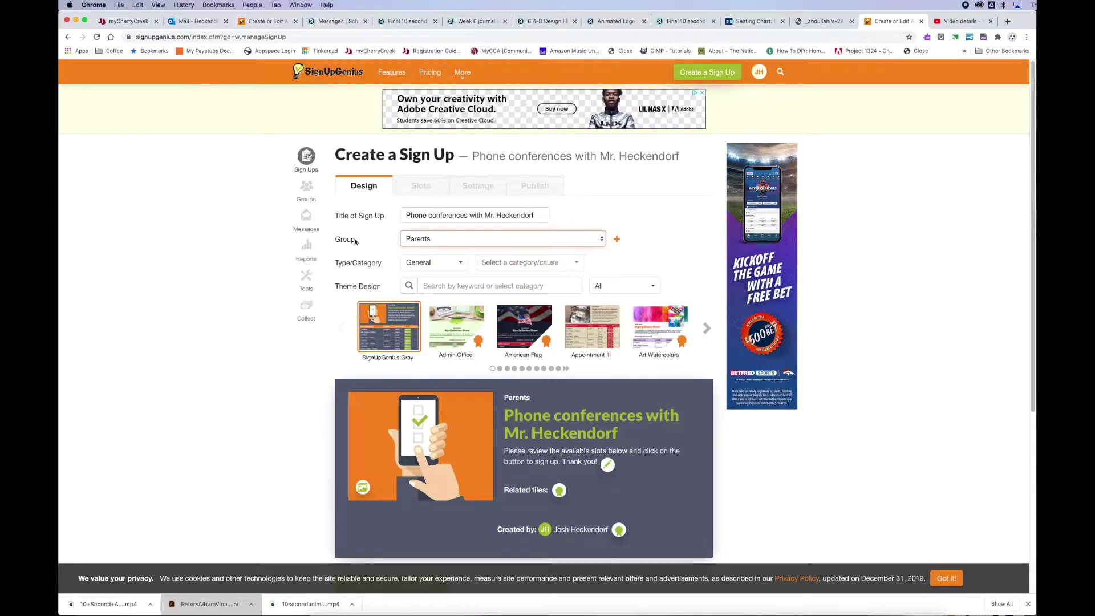
click(448, 262)
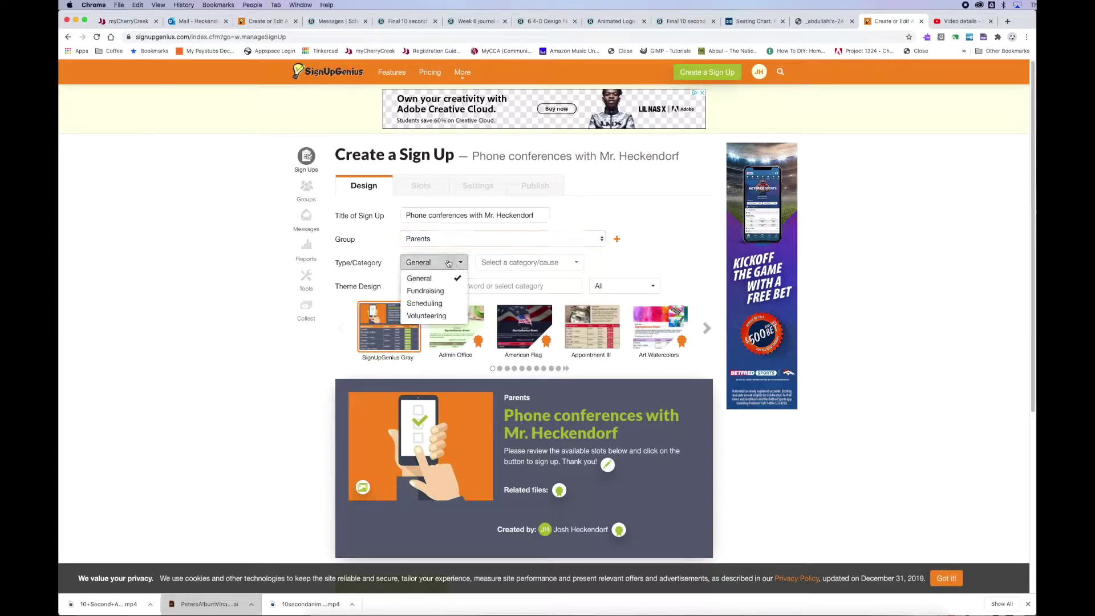
click(436, 304)
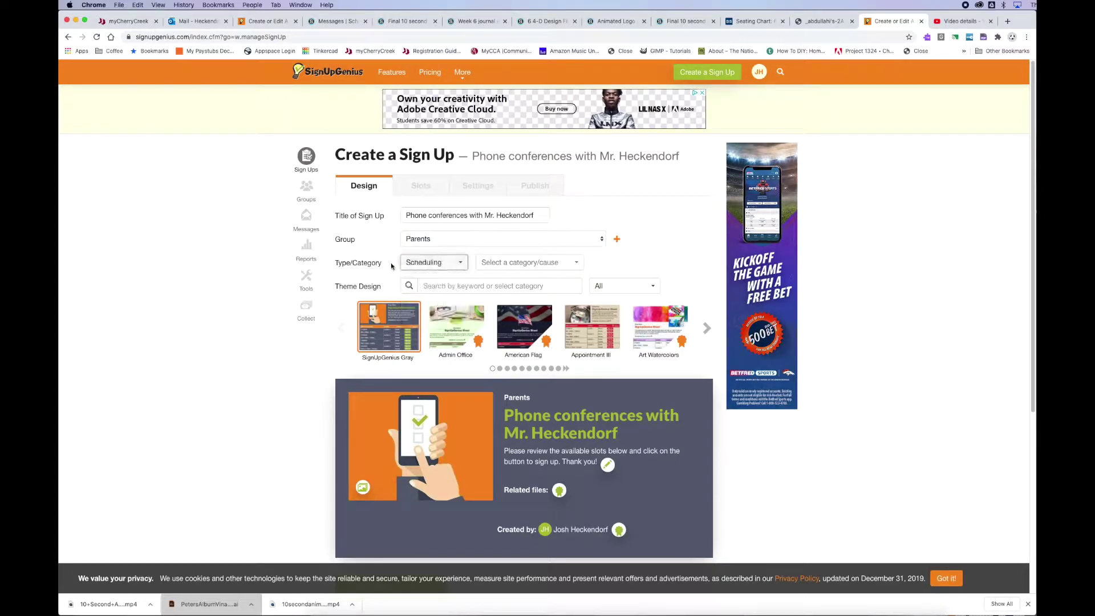
click(521, 264)
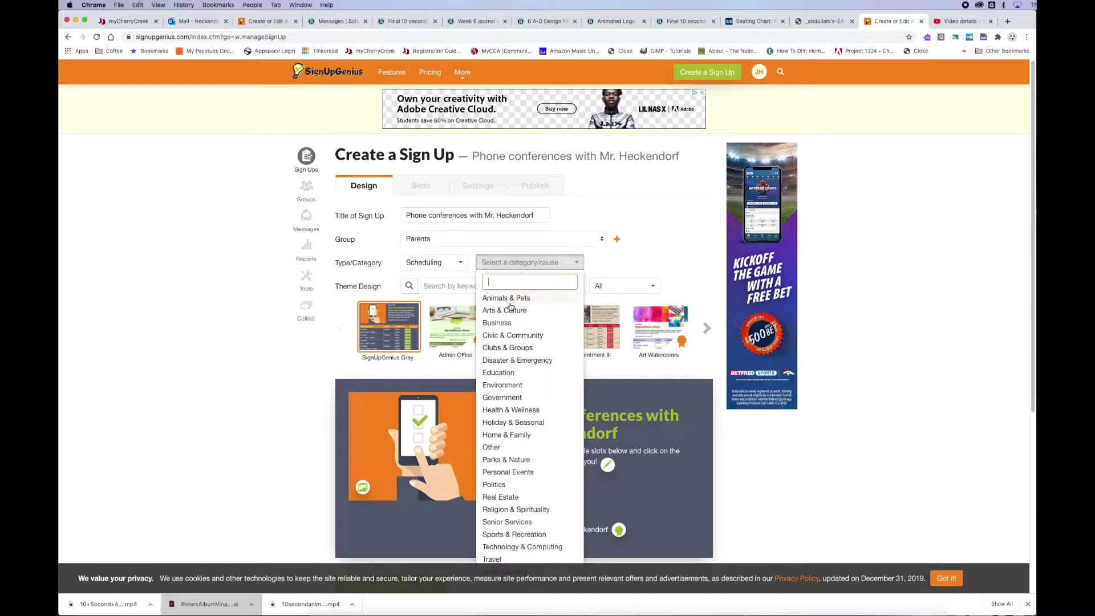
click(495, 373)
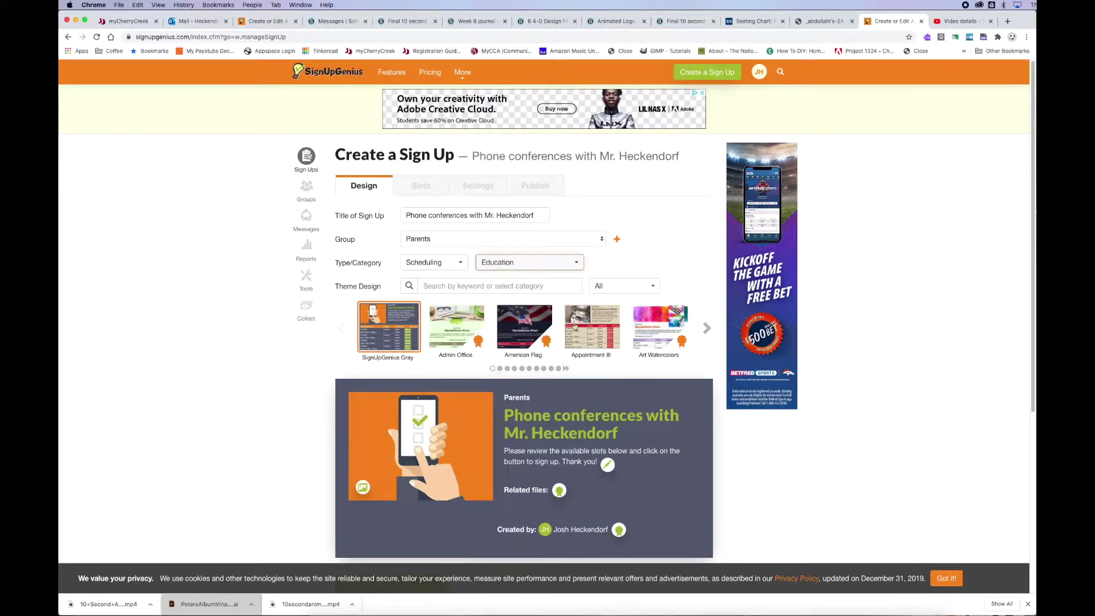
click(459, 286)
Apply the Digital Conferencing theme from Arts & Media and save the design.
text(a)
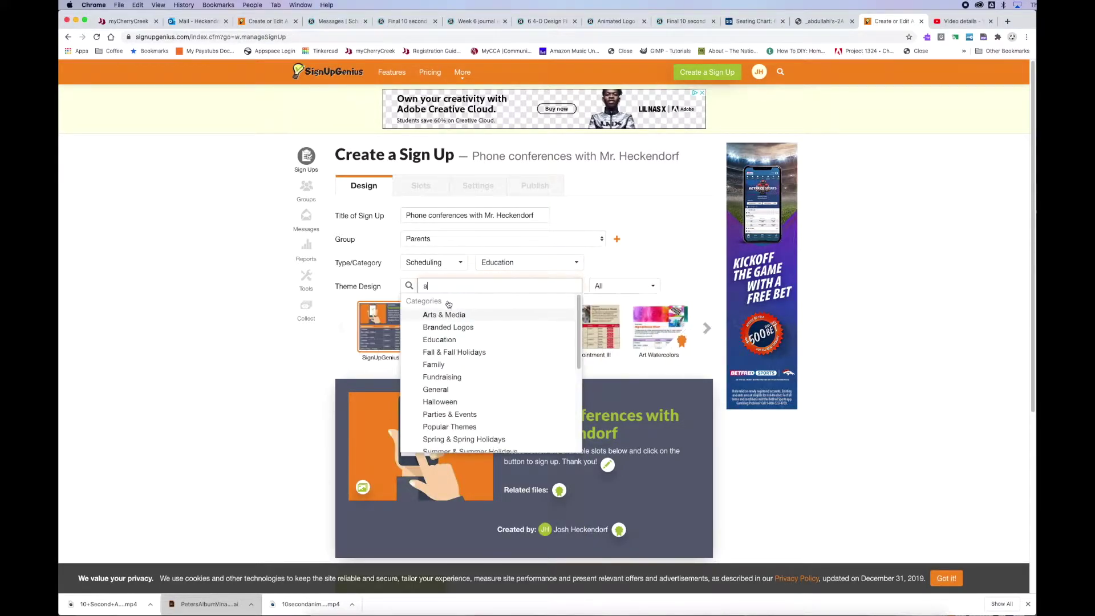
click(453, 317)
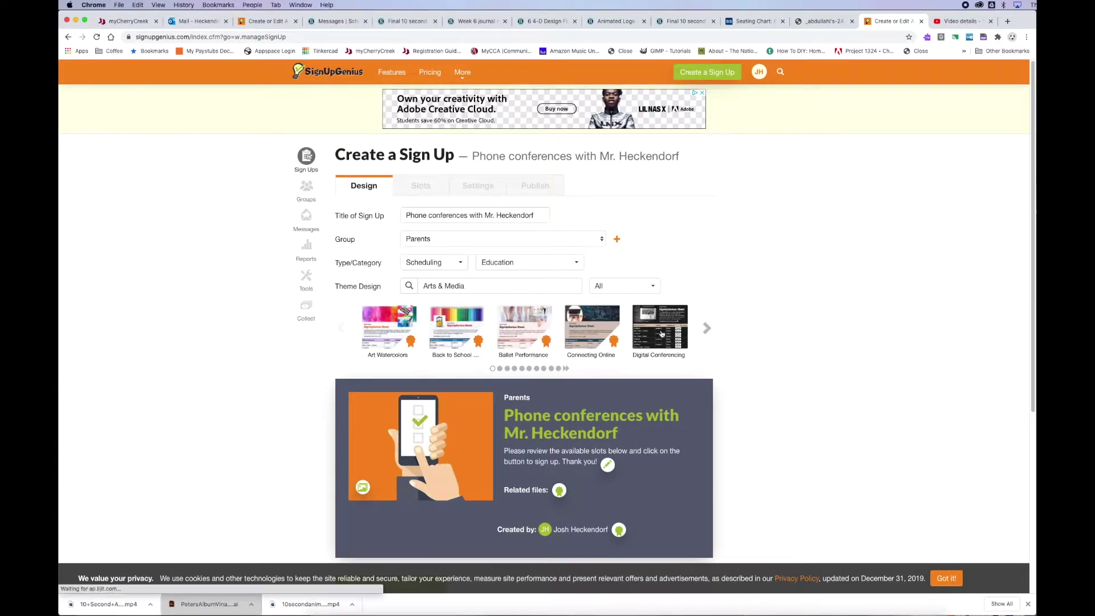
click(660, 333)
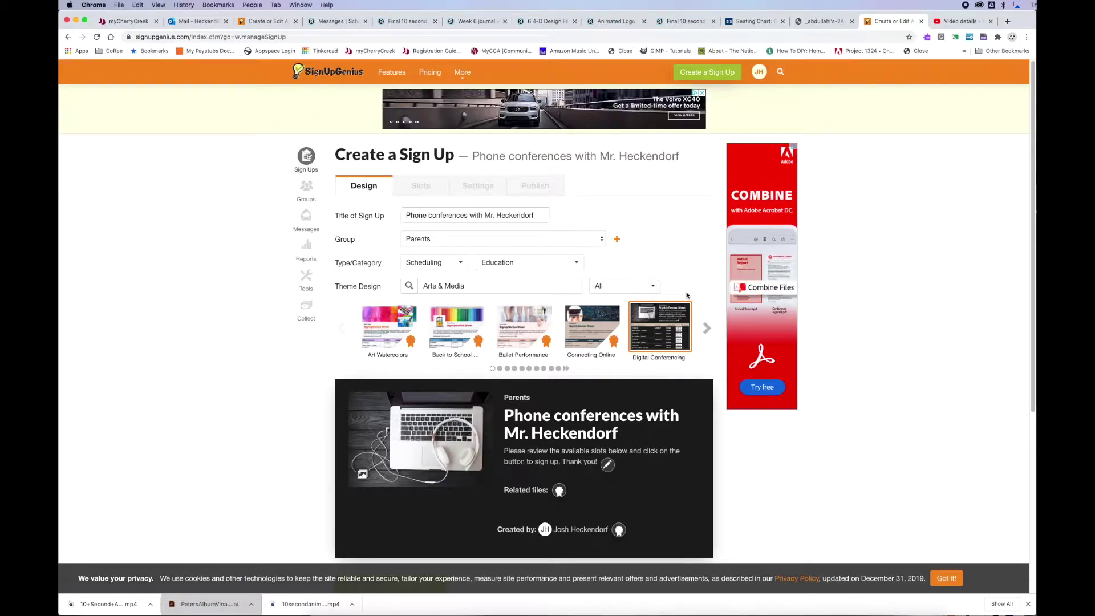
scroll(726, 435, down, 5)
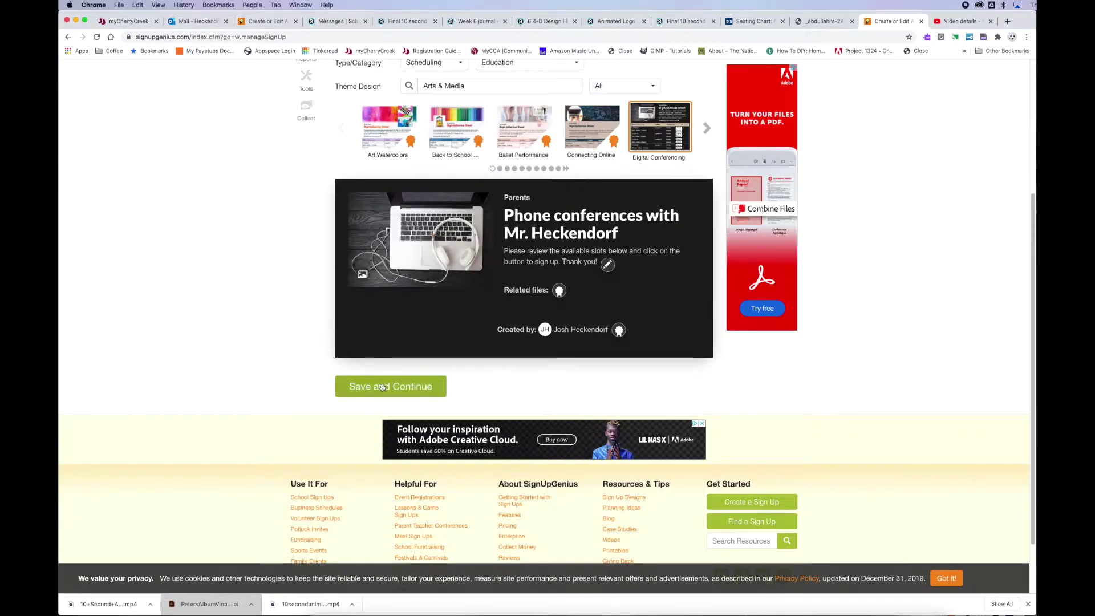
click(382, 389)
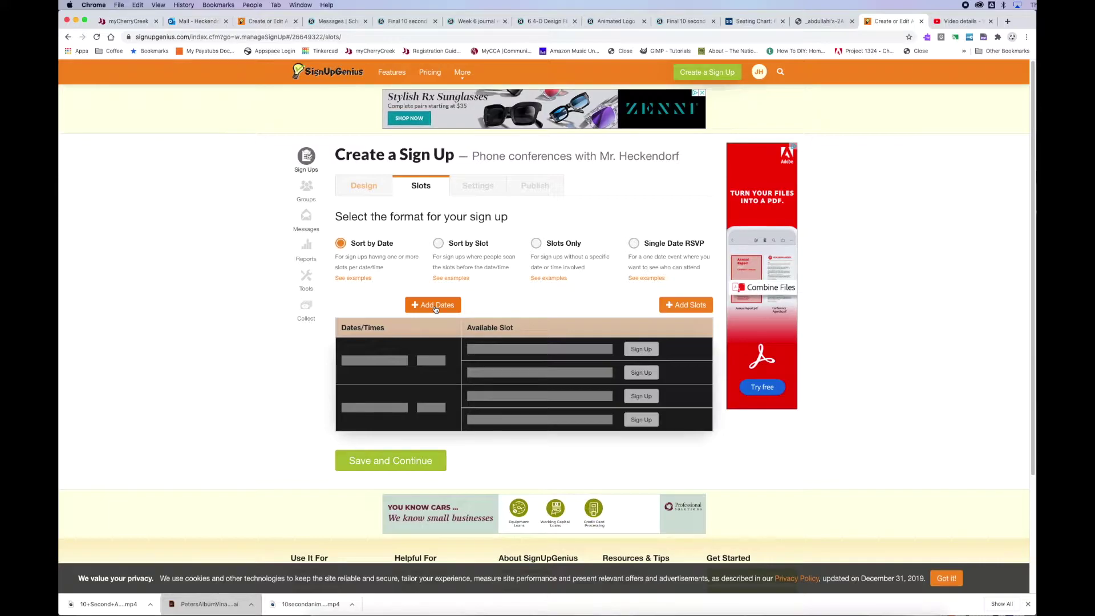
click(435, 307)
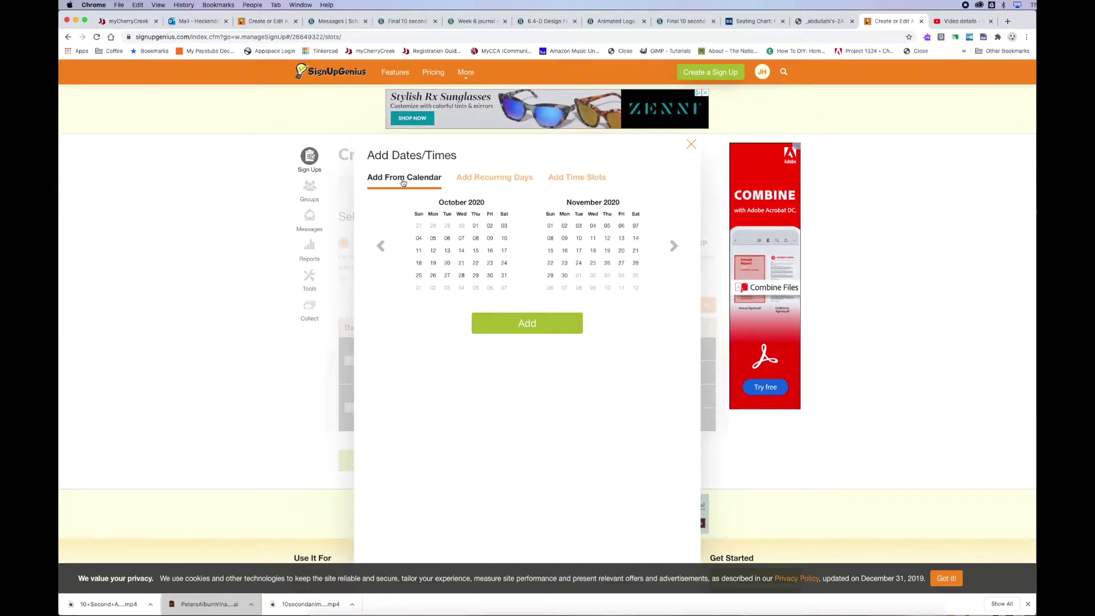
Add a range of time slots with dates from 10/05/2020 to 10/08/2020.
click(580, 181)
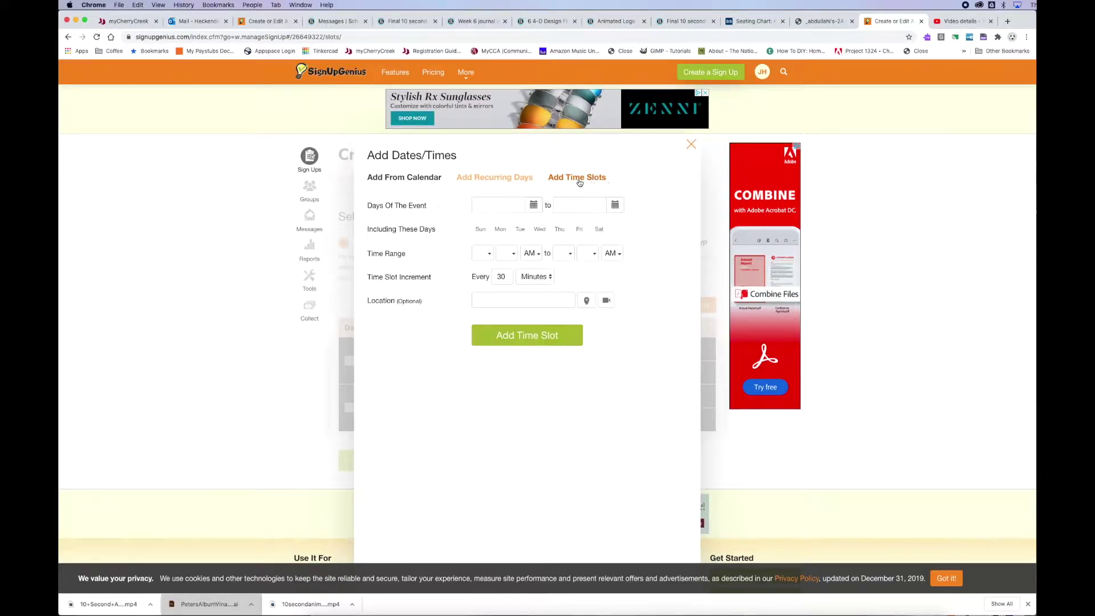
click(534, 206)
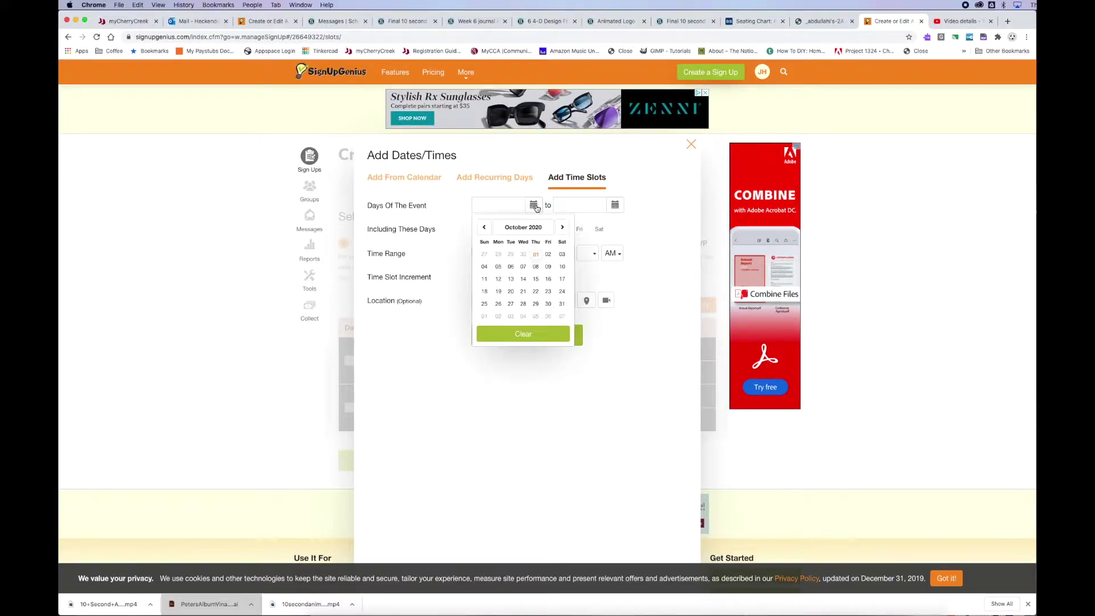
click(499, 268)
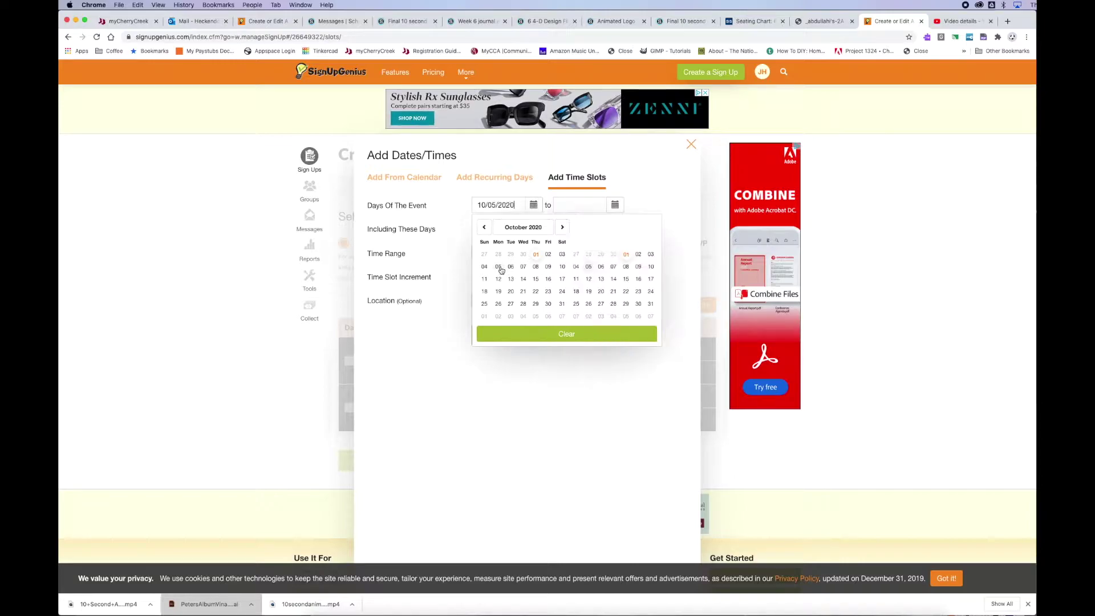
click(615, 206)
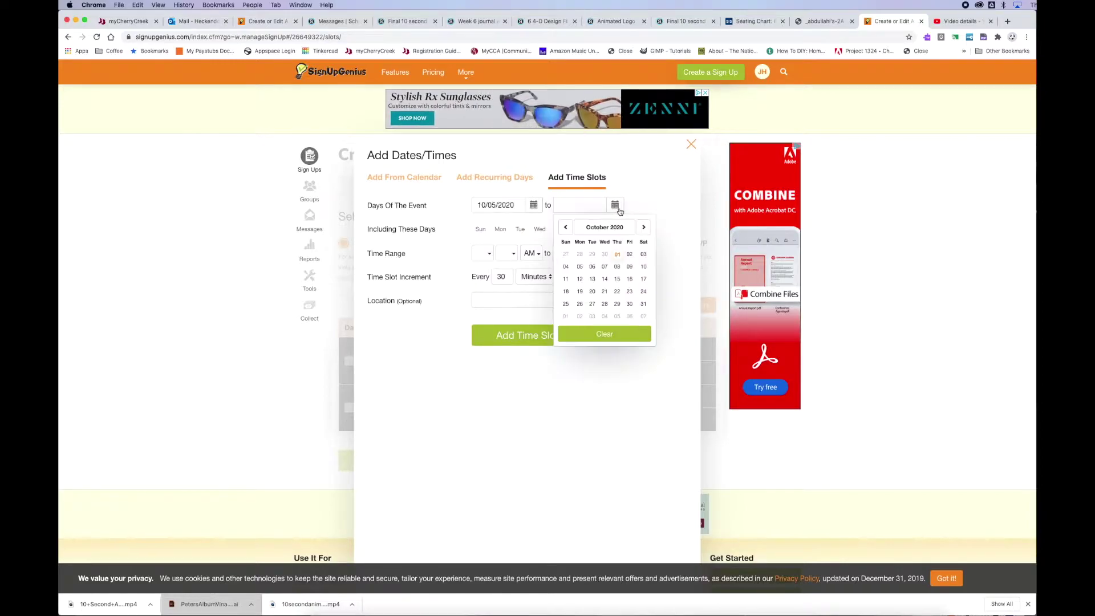
click(617, 268)
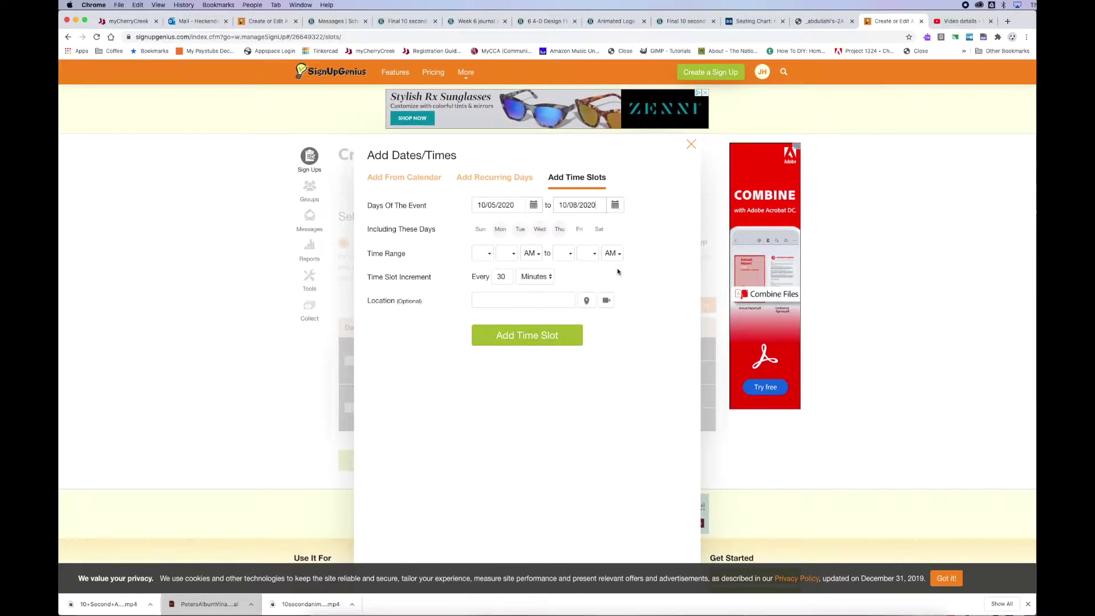
Set the daily time range from 3:45 PM to 4:45 PM.
click(484, 255)
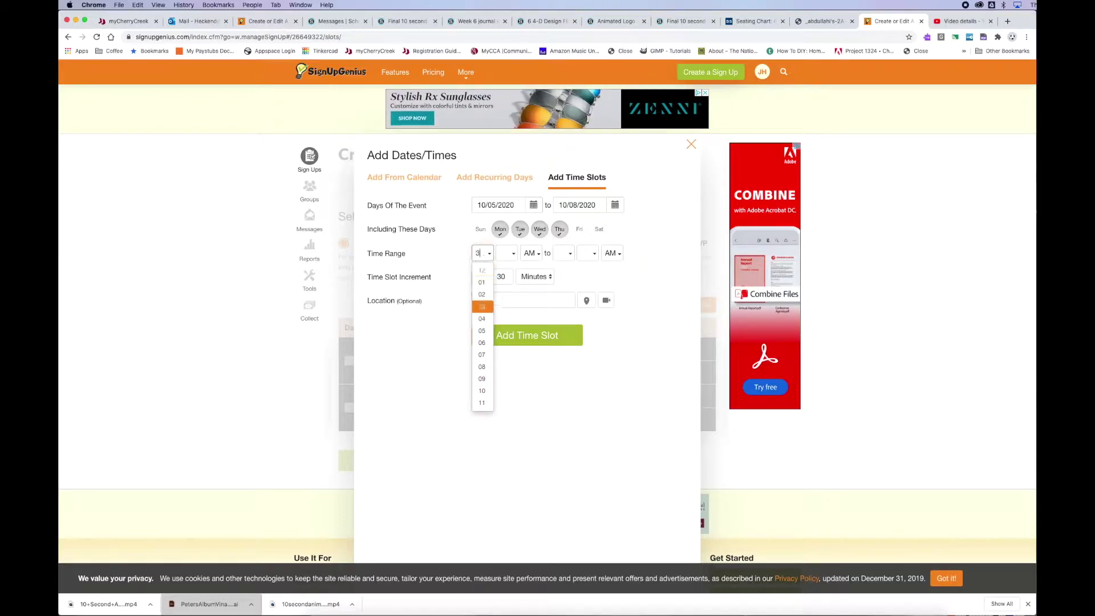
text(3)
key(Tab)
text(45)
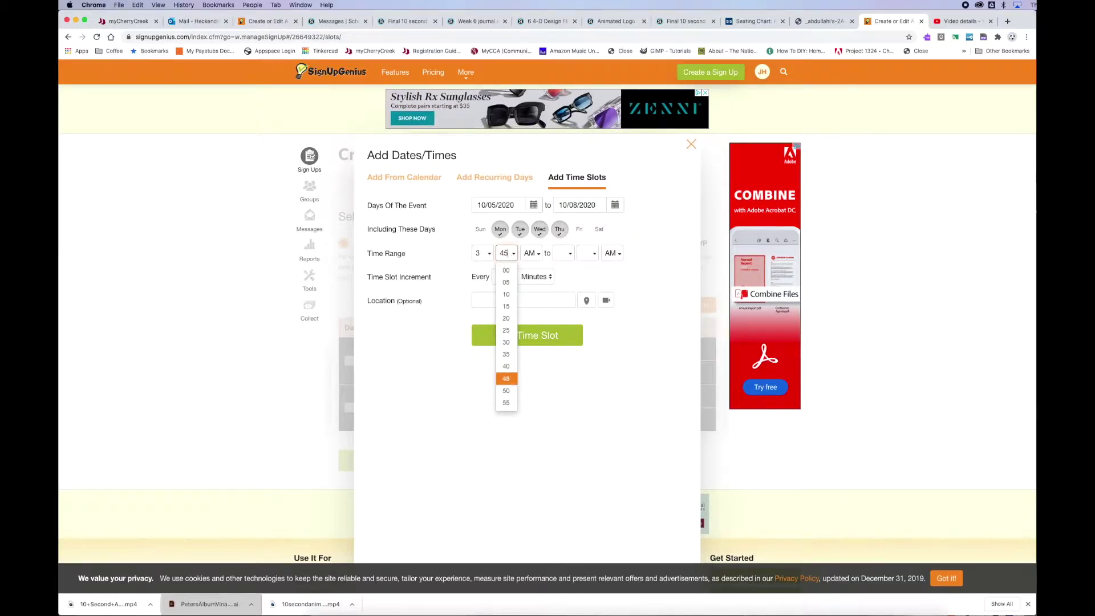
click(530, 254)
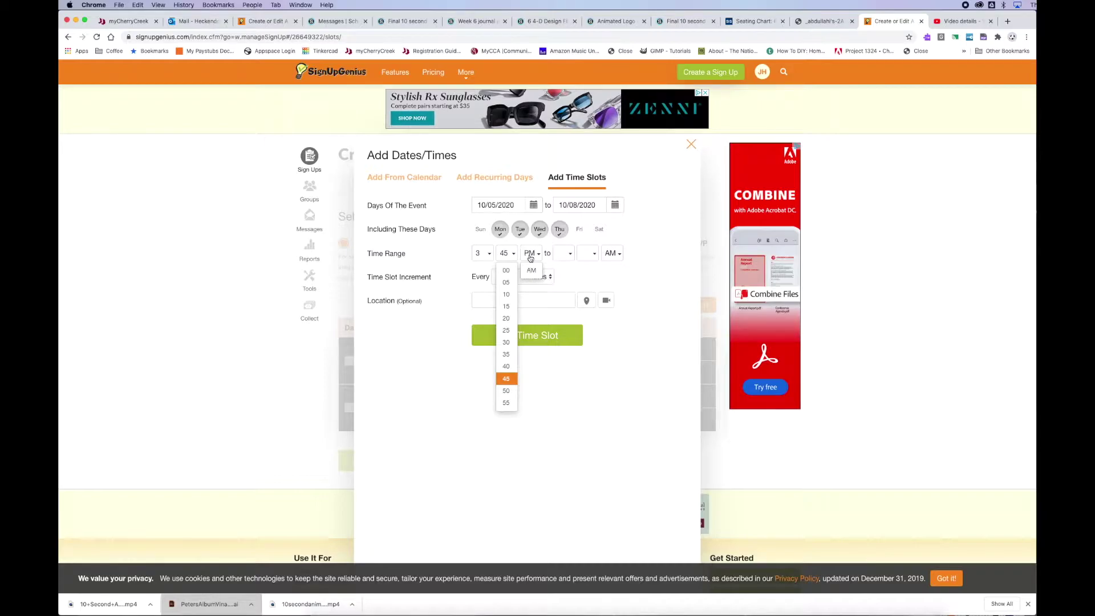
key(p)
key(Tab)
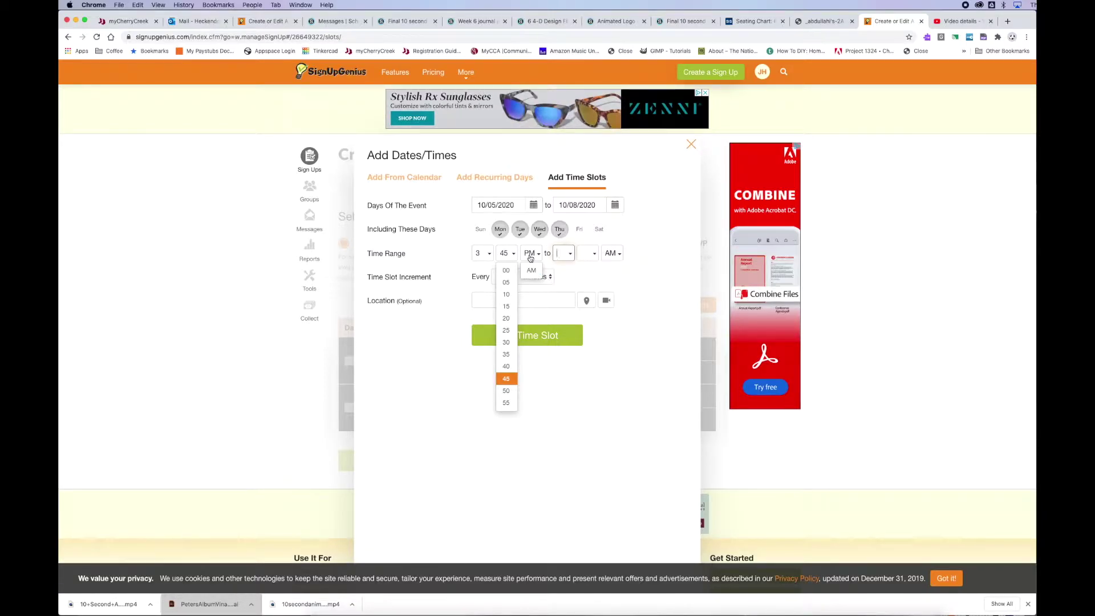
text(4)
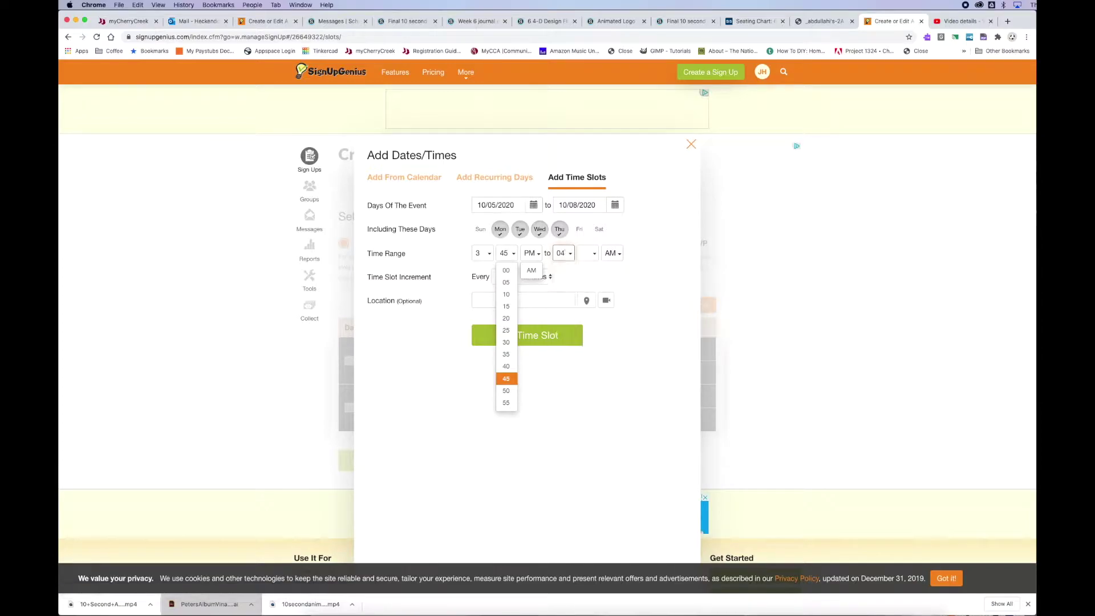
key(Tab)
text(45)
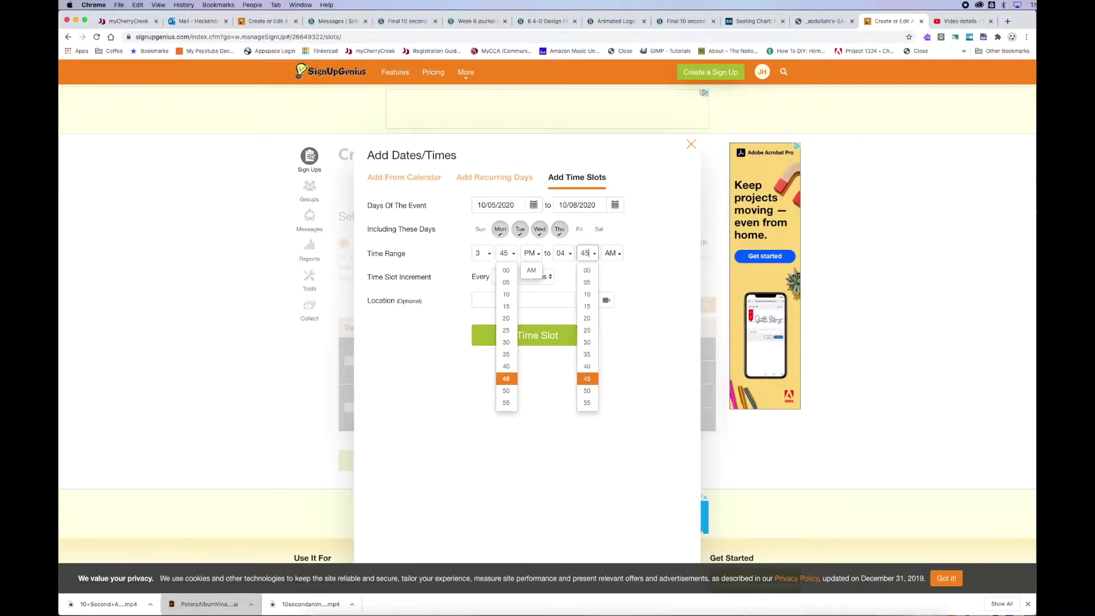
key(Tab)
key(p)
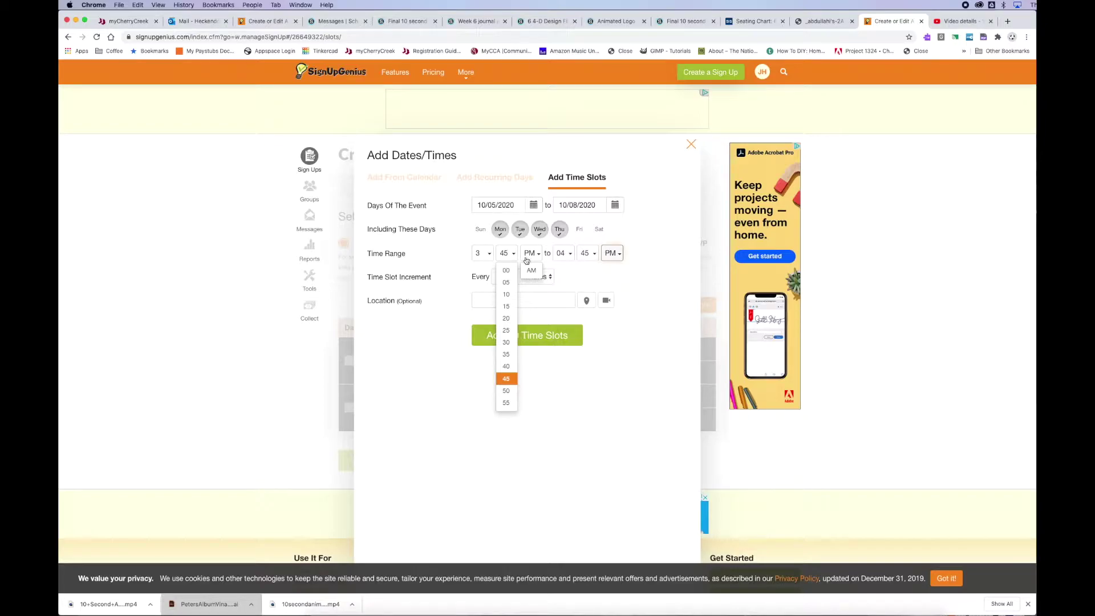
click(603, 280)
Use 10-minute increments and a phone-call-from-the-teacher location, creating 24 time slots.
double_click(494, 275)
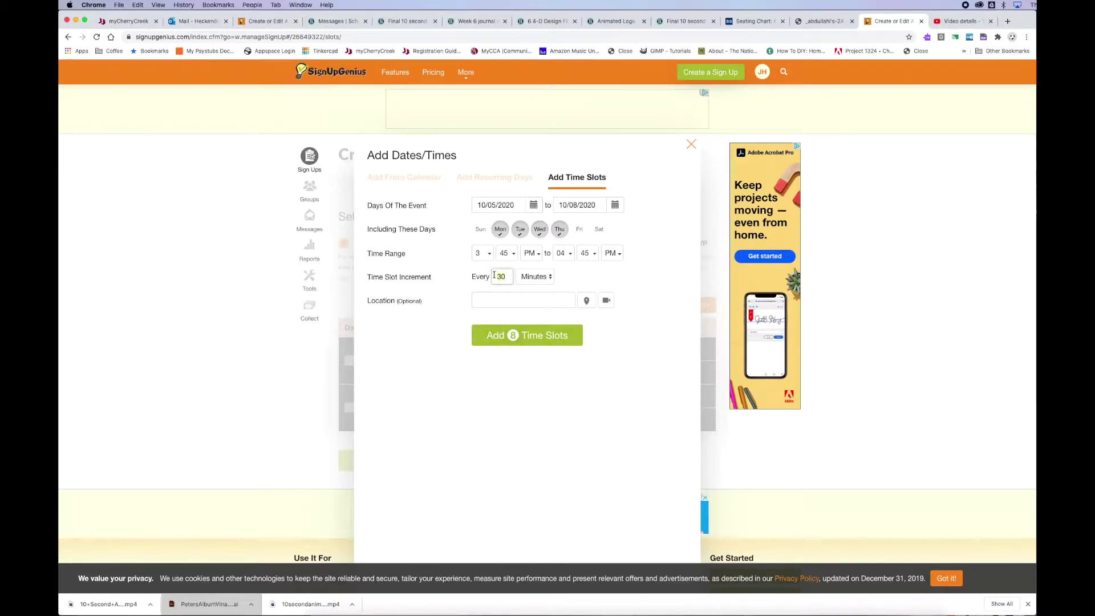
text(10)
click(484, 300)
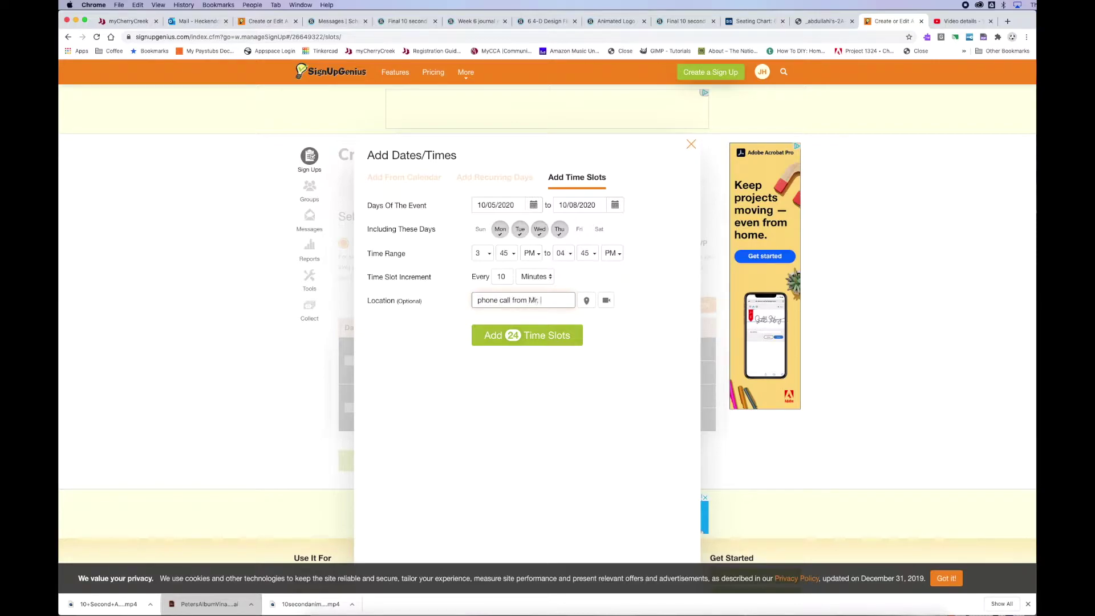
text(ndorf)
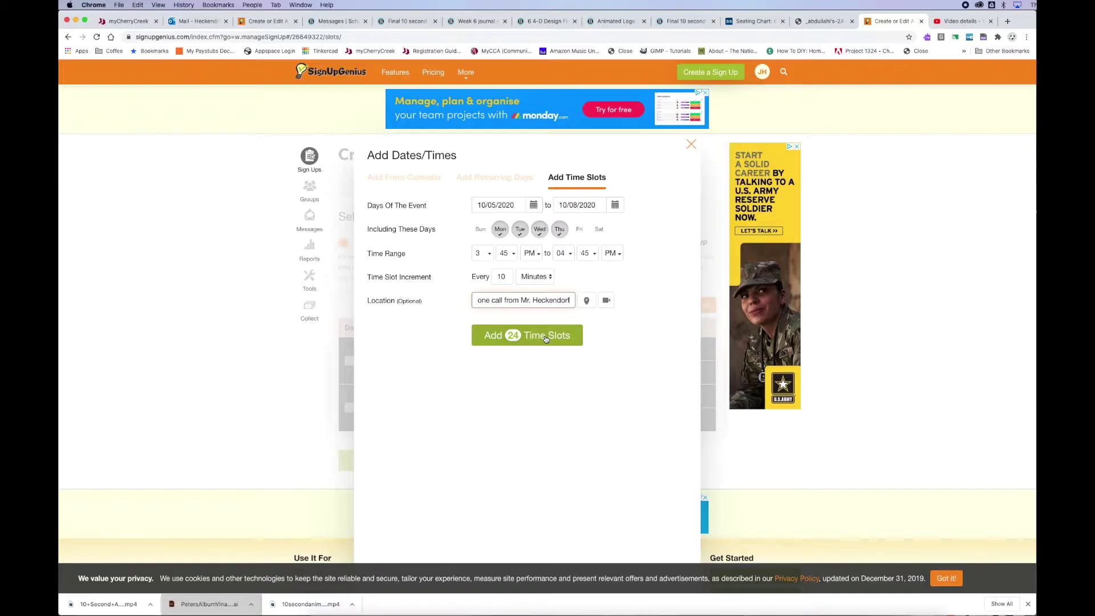
click(545, 336)
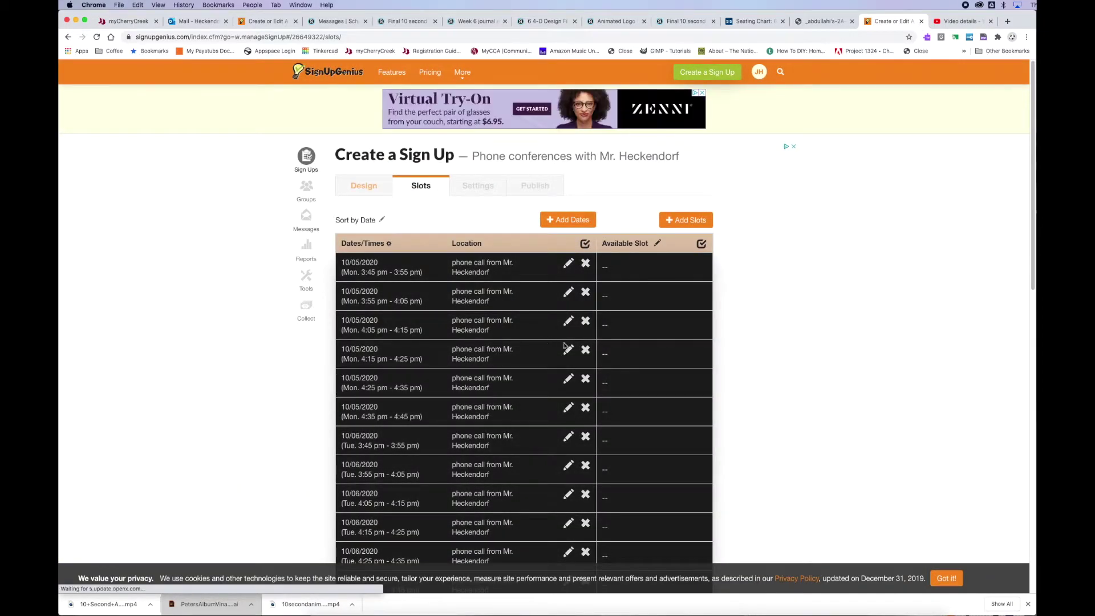
Add a slot to every time titled as a phone call from the teacher, with a sign-up help comment.
click(672, 223)
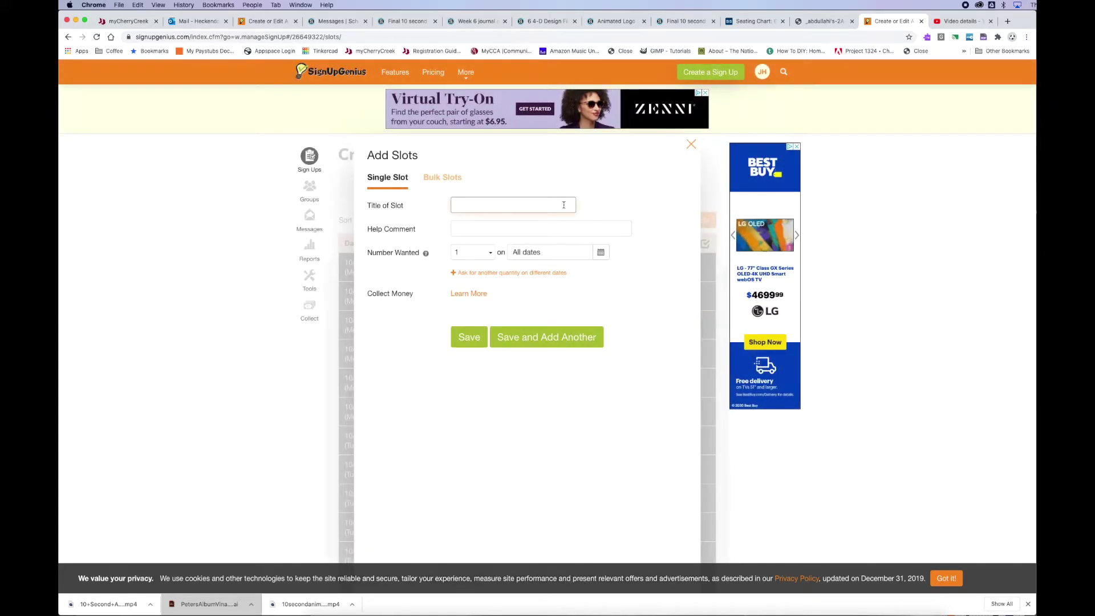
text(Phone)
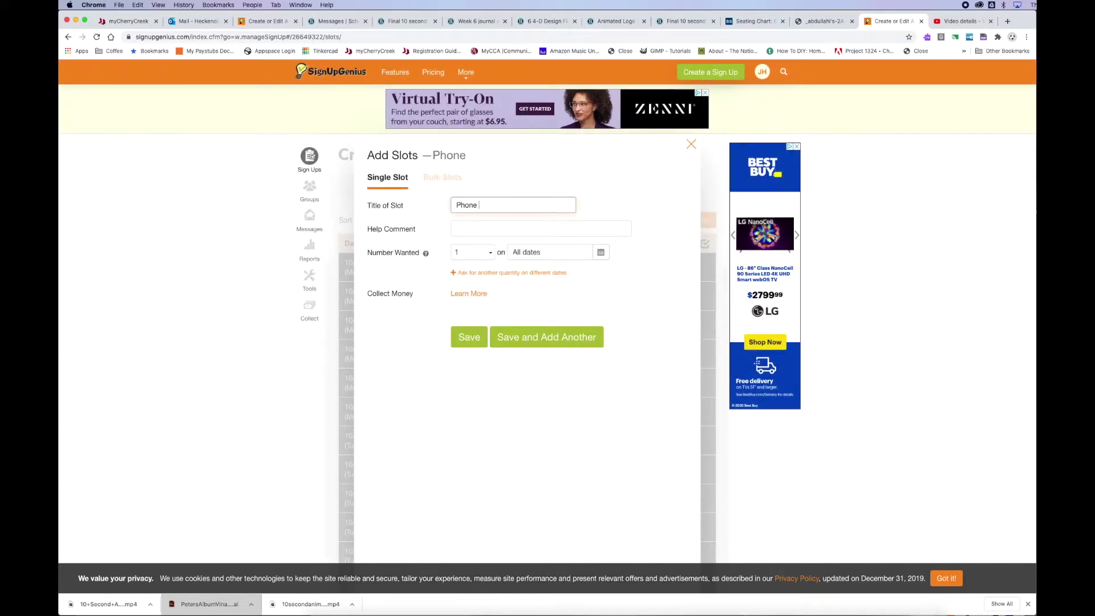
text( call from M)
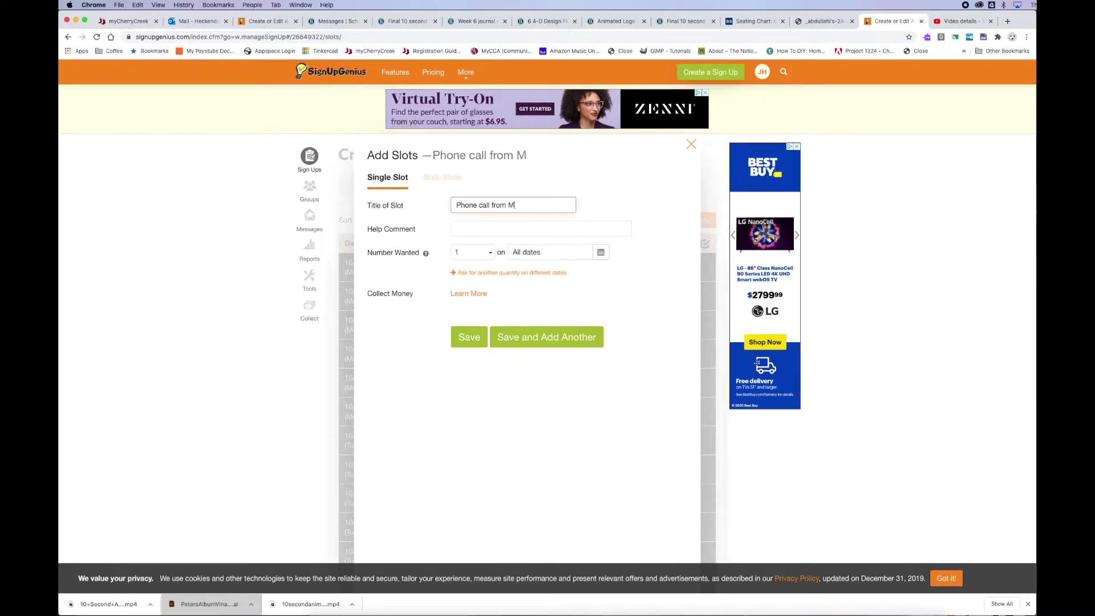
text(r. Heckendorf)
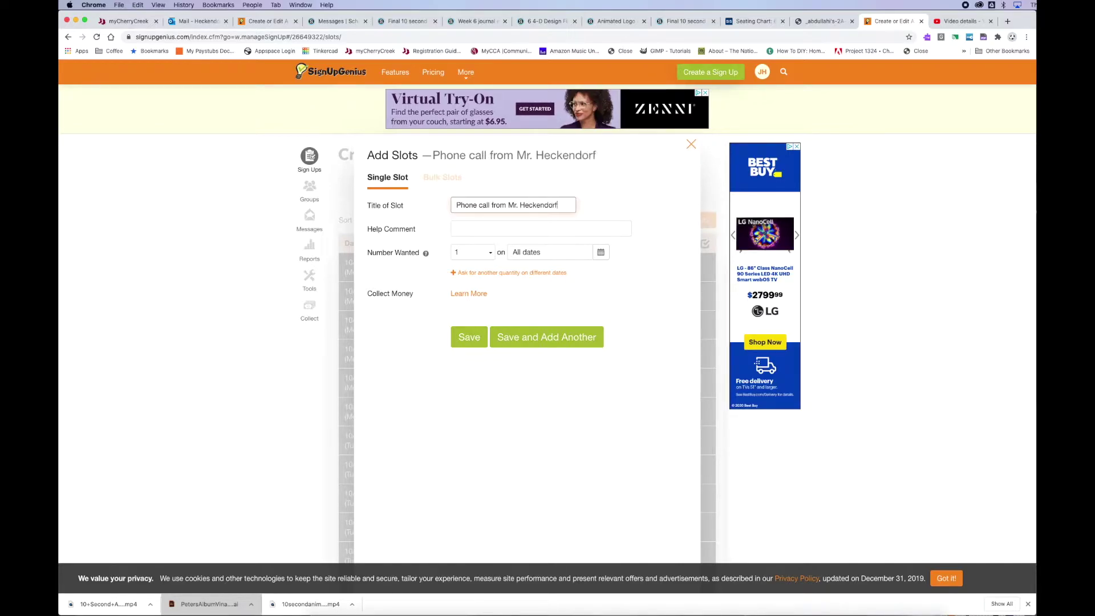
click(511, 229)
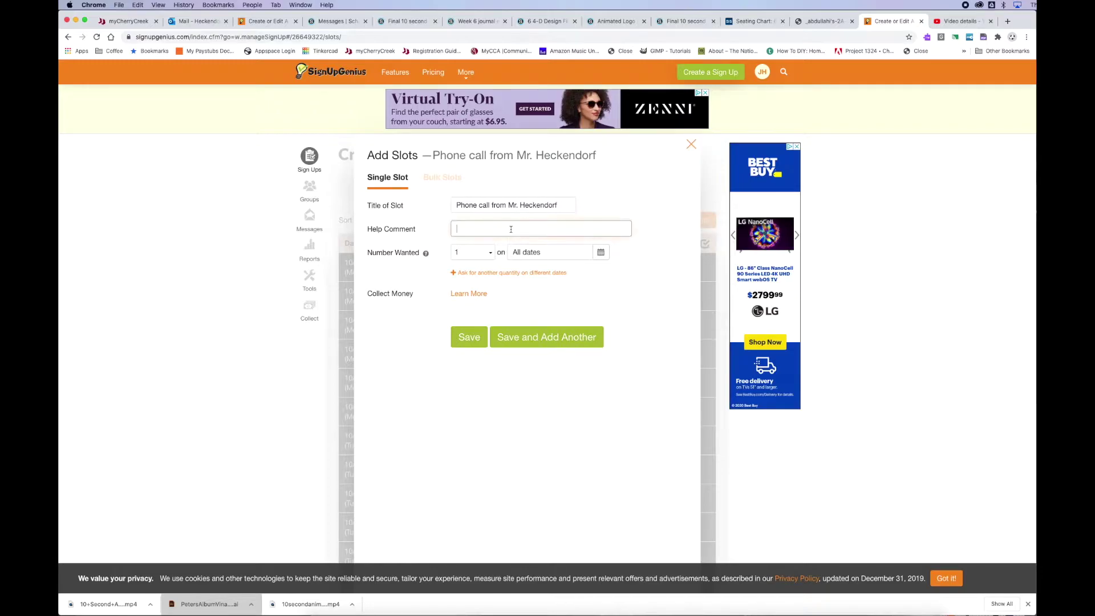
text(sign u)
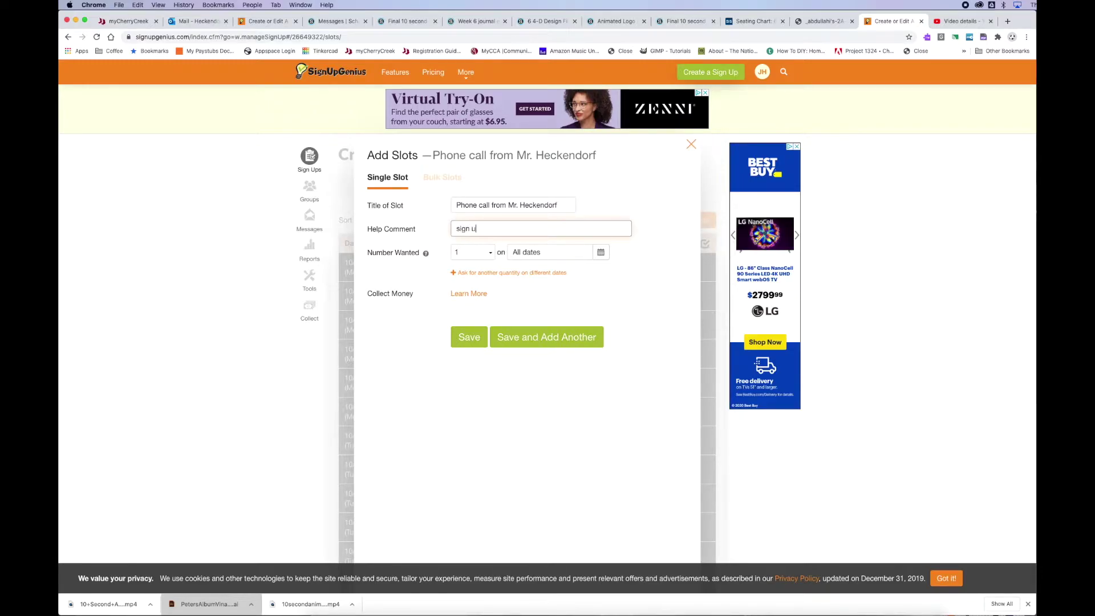
text(p for a s)
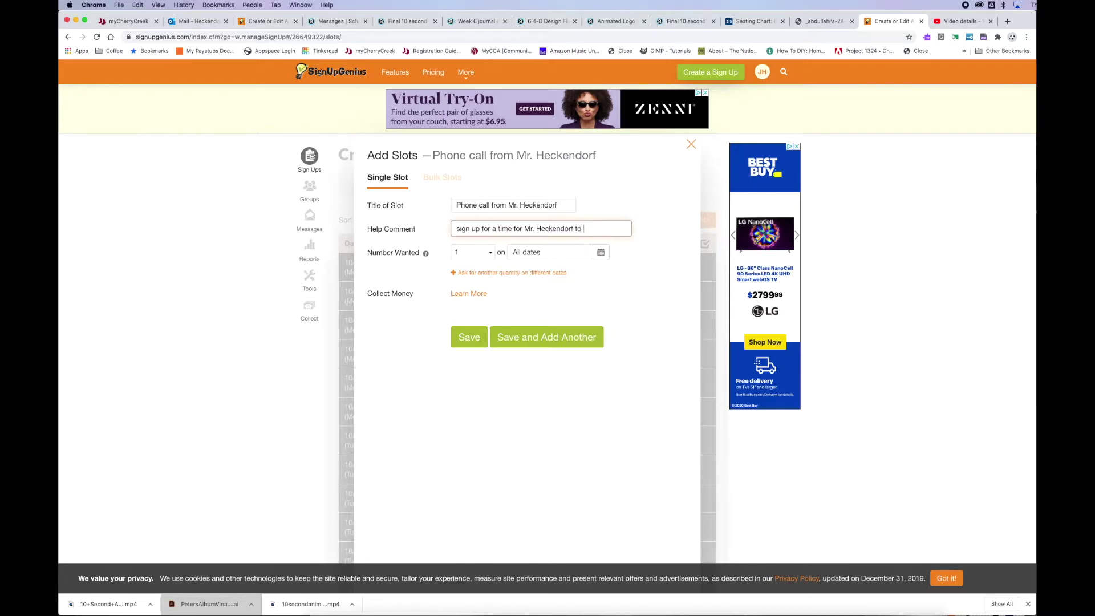
key(BackSpace)
text(ou)
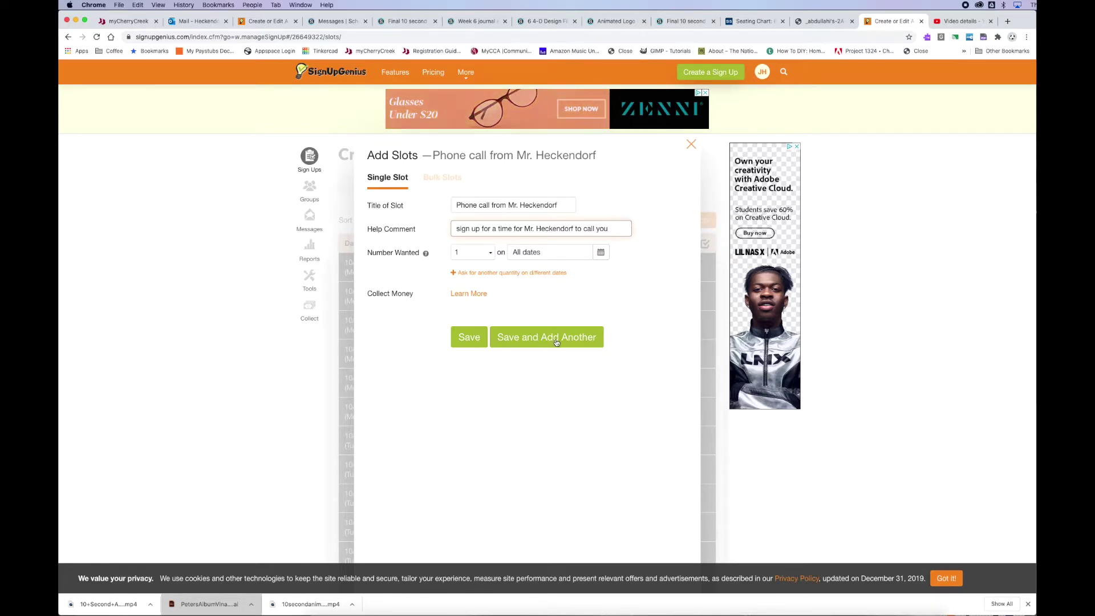
click(465, 339)
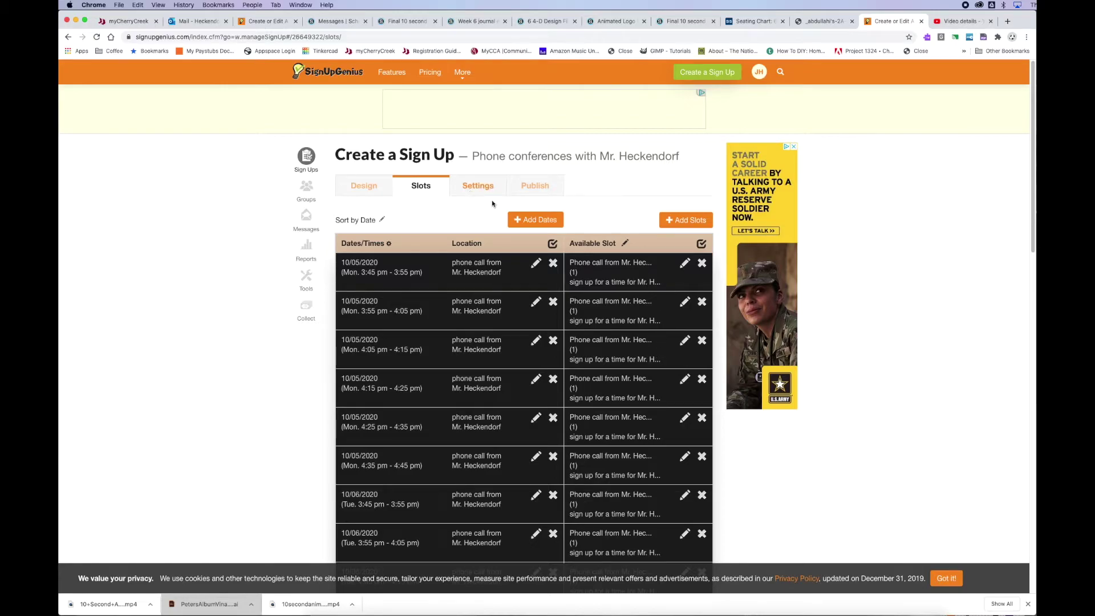
Save the slots and continue to the Settings step.
scroll(570, 229, down, 15)
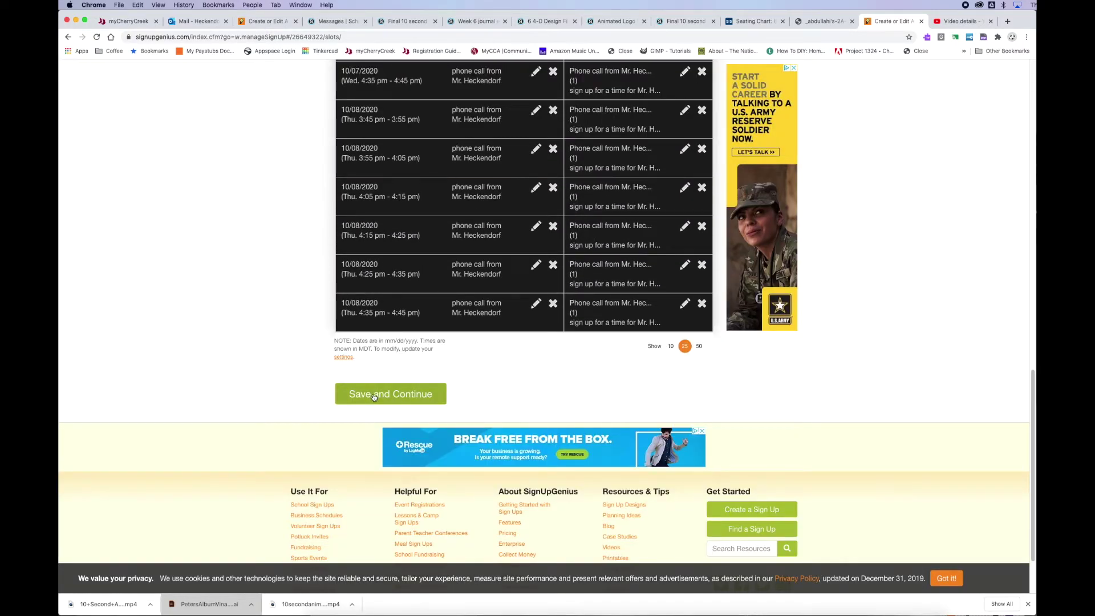
click(374, 395)
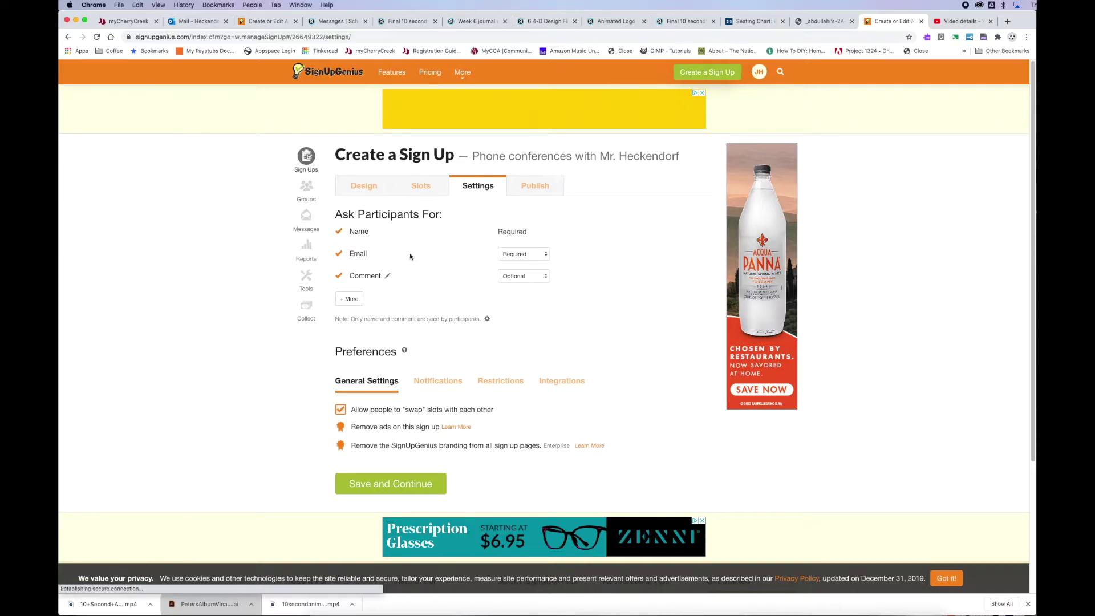
click(523, 277)
Make the participant comment required and title it asking for the phone number the teacher should call.
click(515, 267)
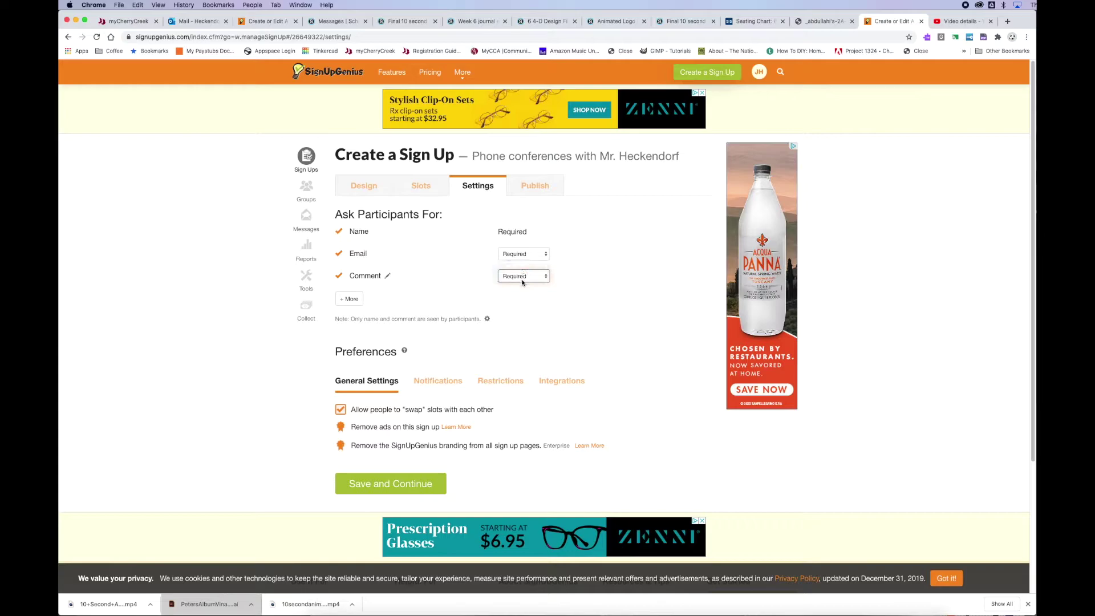
click(388, 278)
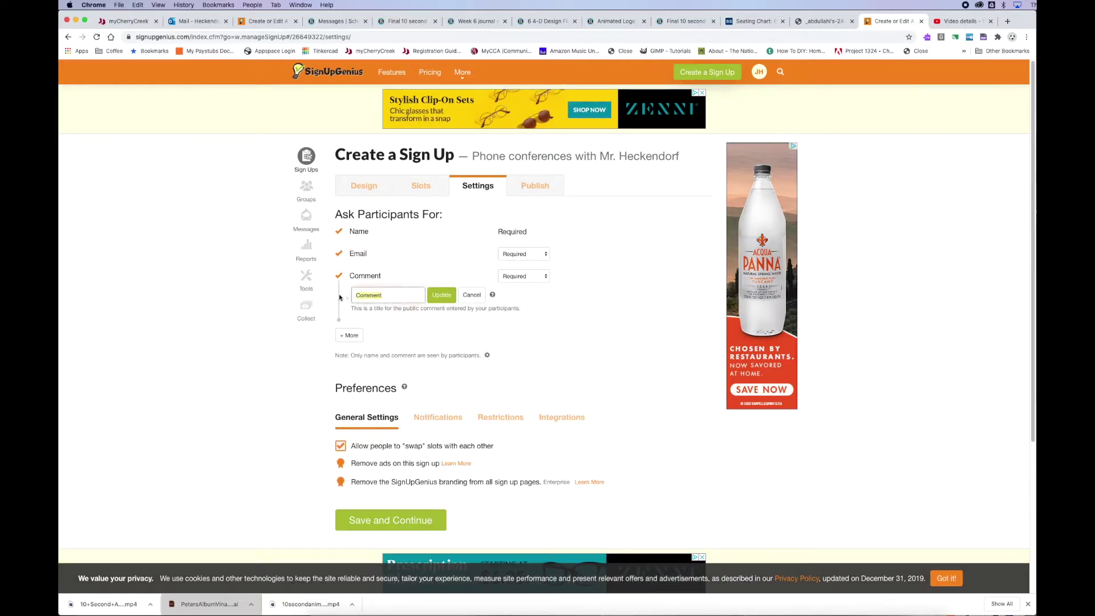
text(Pr)
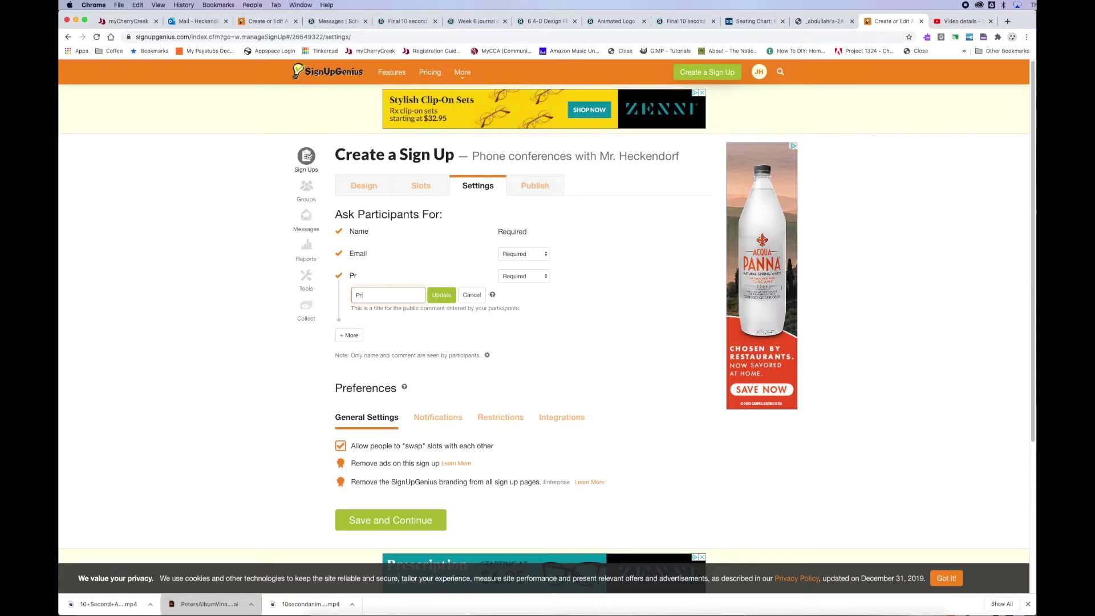
text(ovide the )
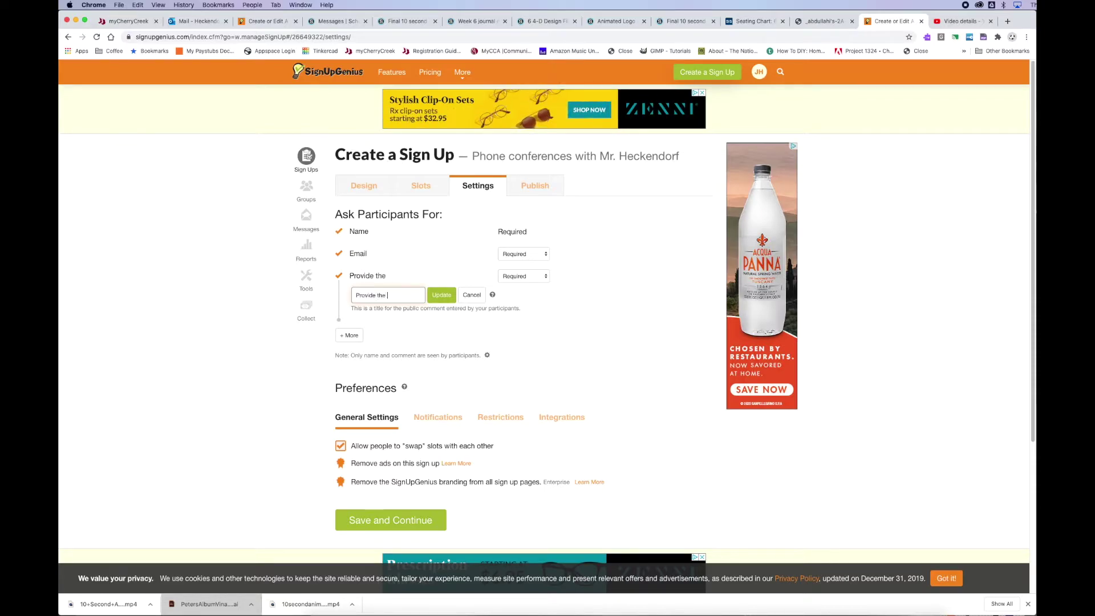
text(phone numb)
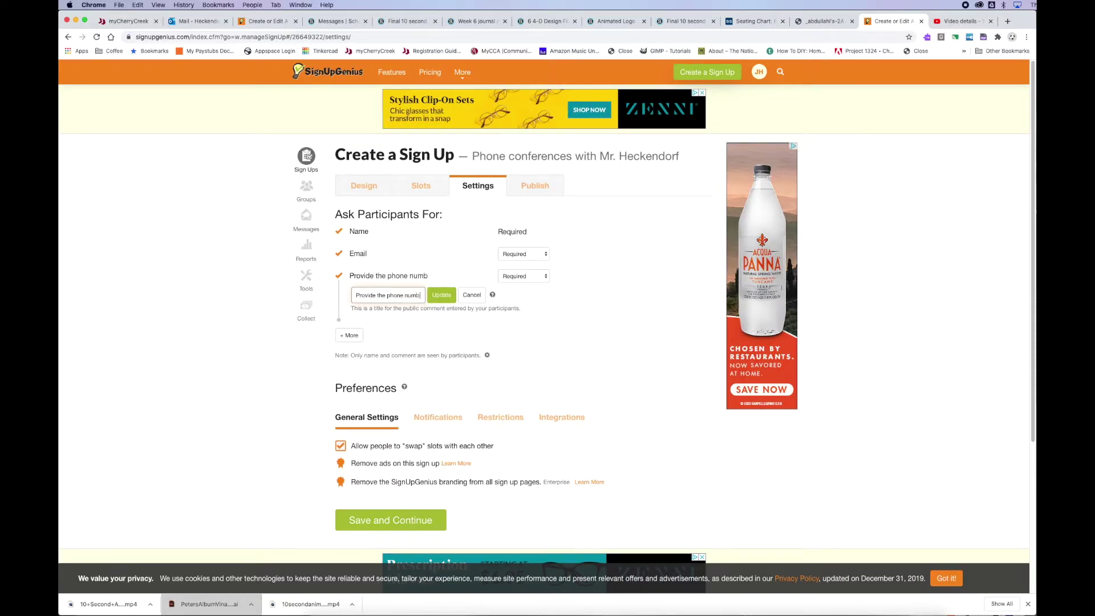
text(er you want Mr. He)
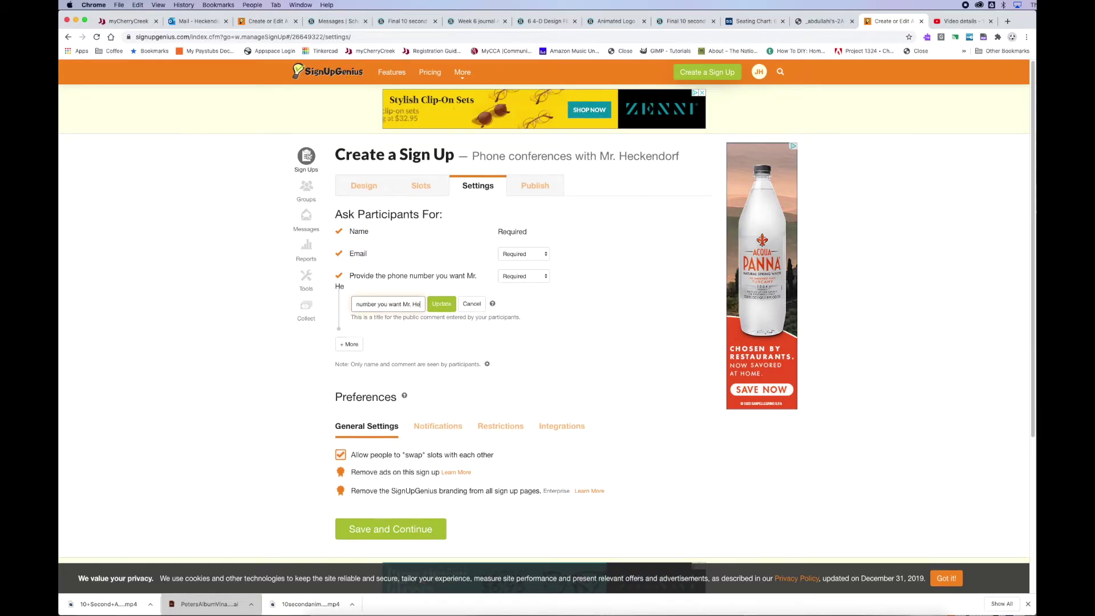
text(ckendorf to call)
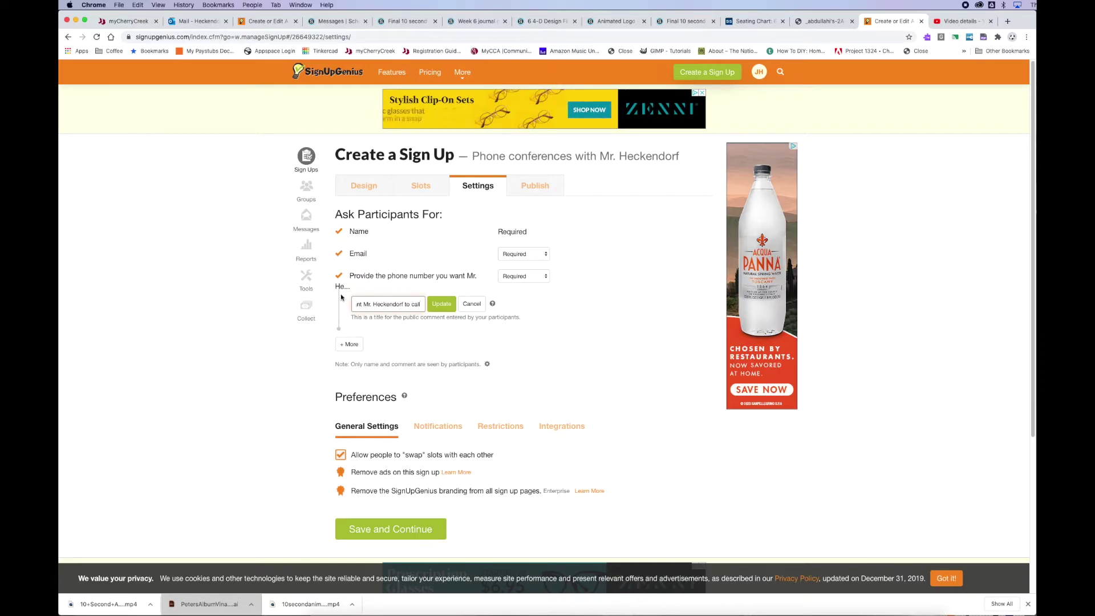
text(.)
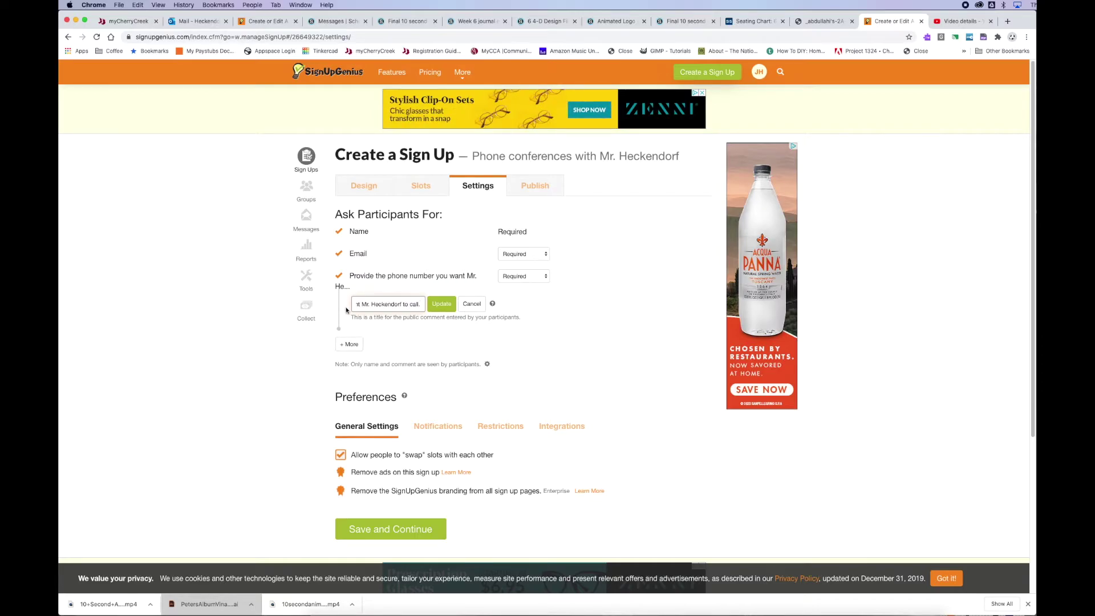
click(440, 305)
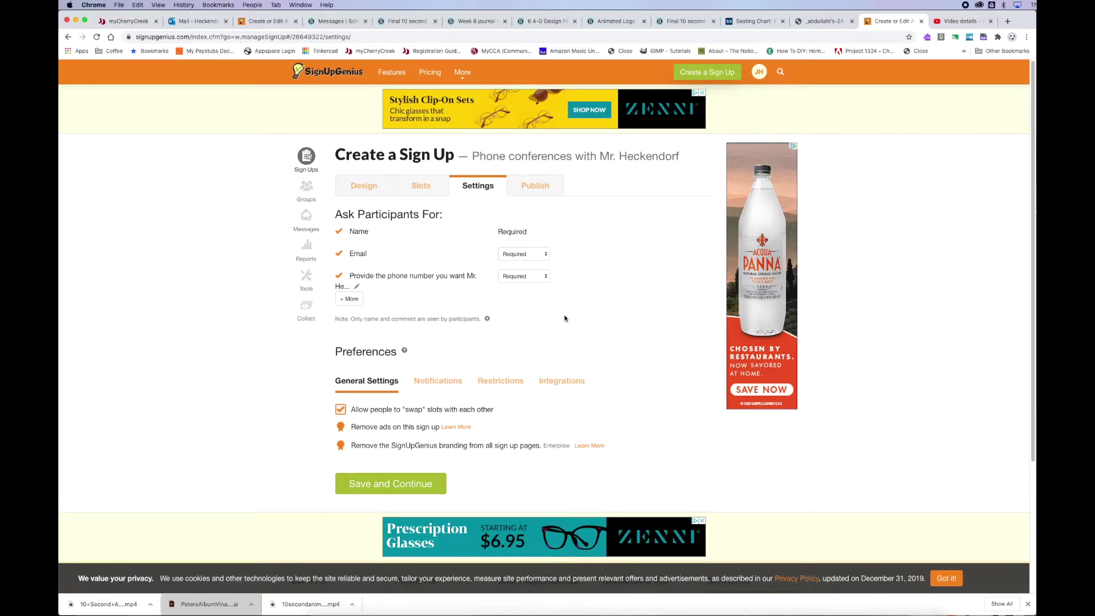
Set reminders to be sent 1 day in advance.
scroll(579, 326, down, 2)
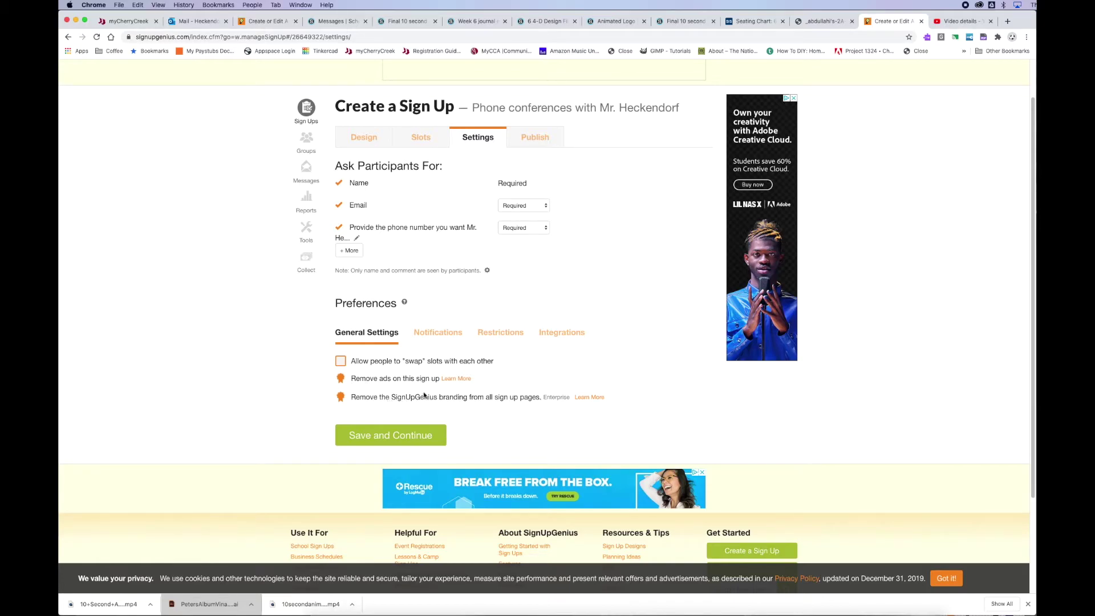
click(445, 336)
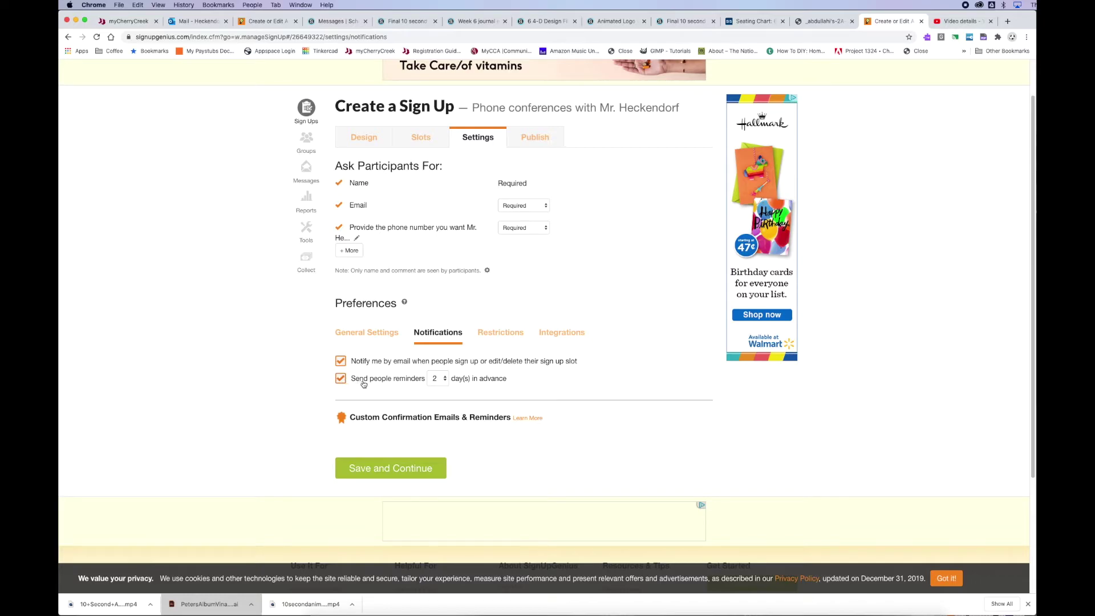
click(444, 379)
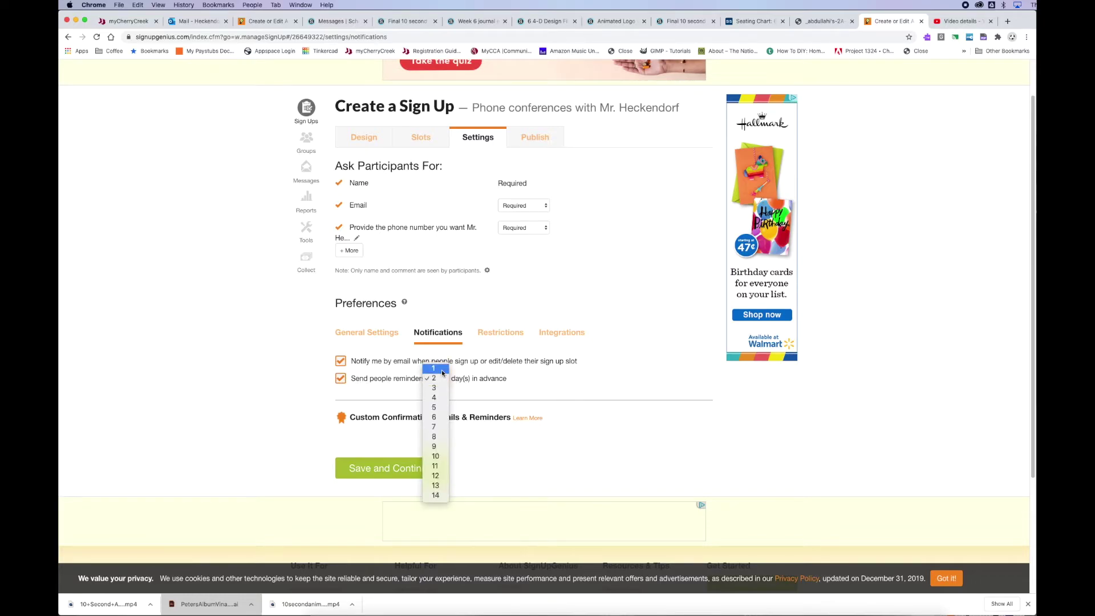
click(443, 369)
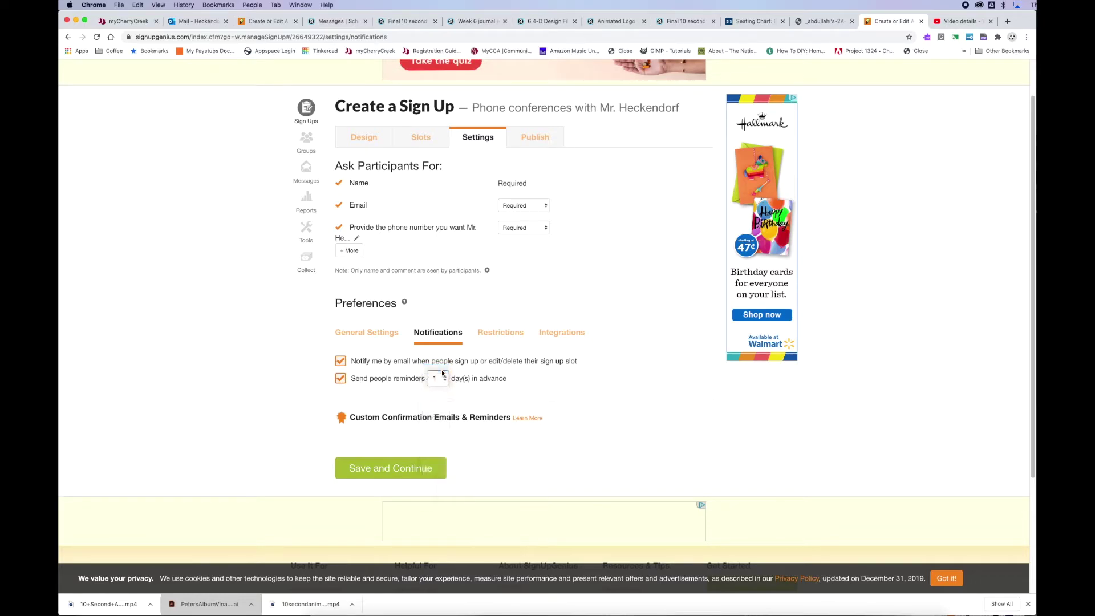
Review the Restrictions and Integrations preferences, then save settings to reach Publish.
click(505, 336)
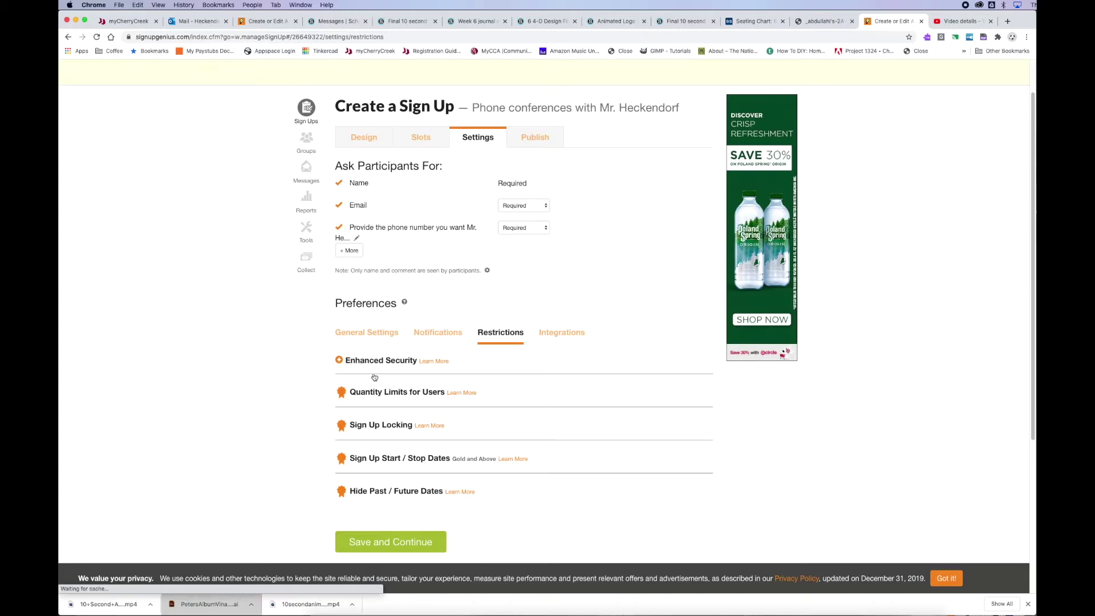
click(554, 340)
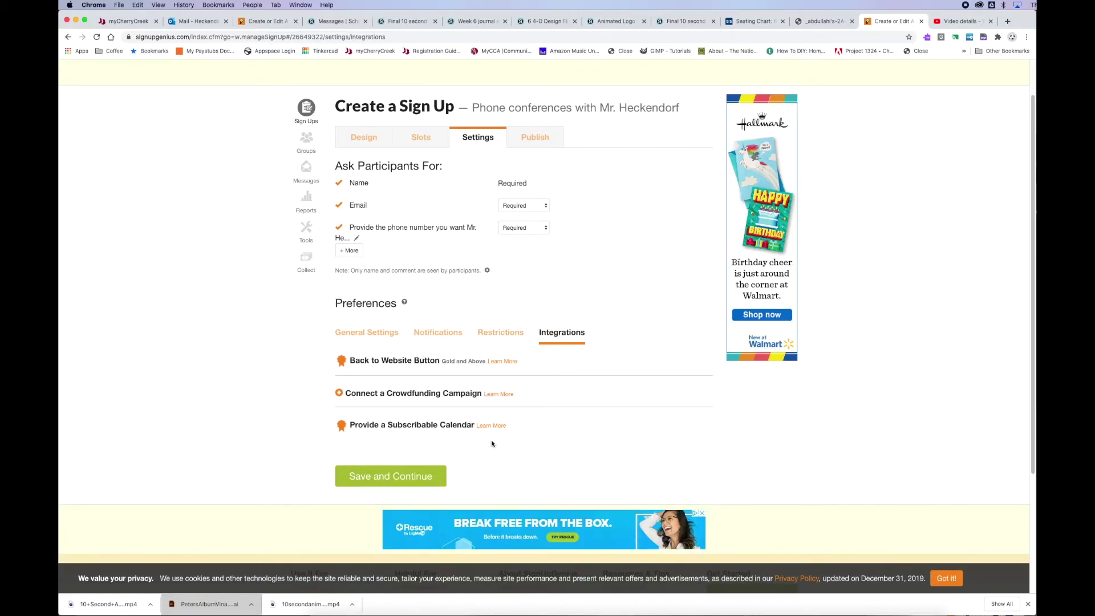
click(390, 476)
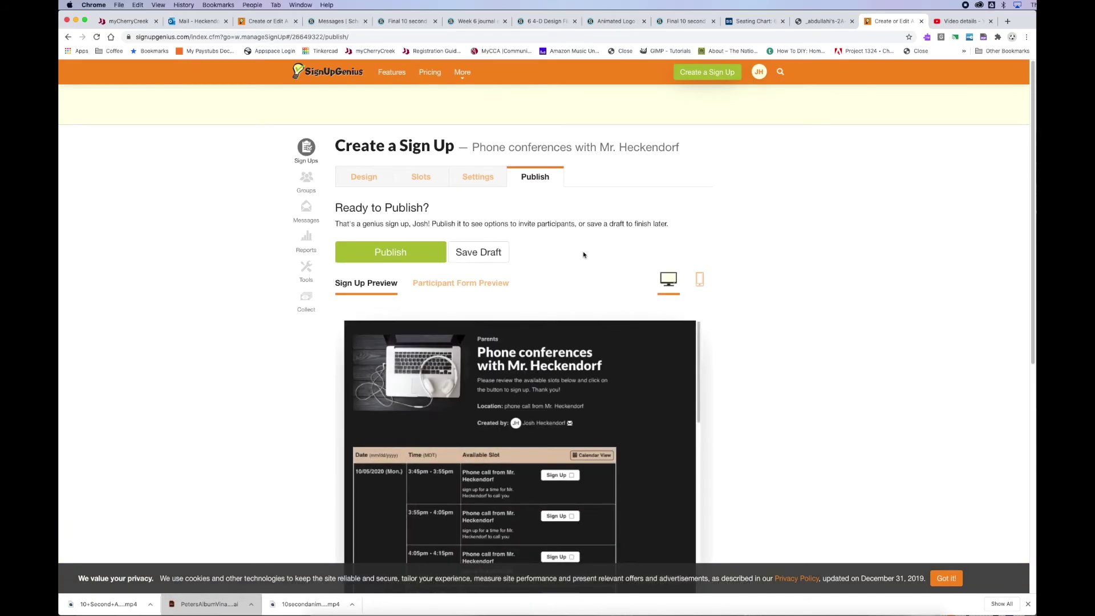
Review the Sign Up Preview and switch to the phone-sized mobile preview.
scroll(584, 251, down, 5)
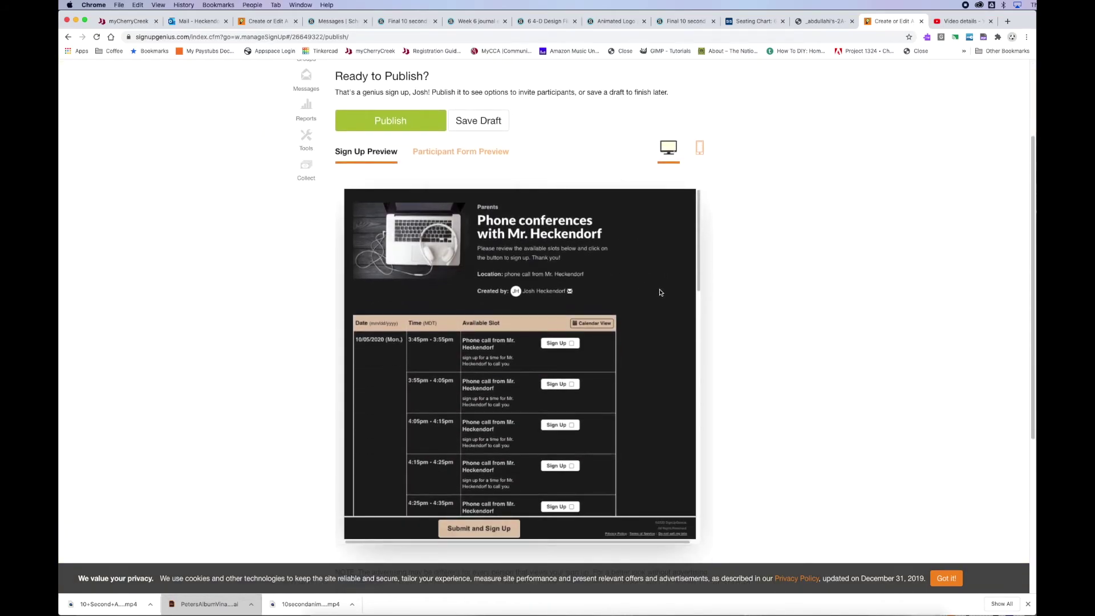
scroll(656, 291, down, 6)
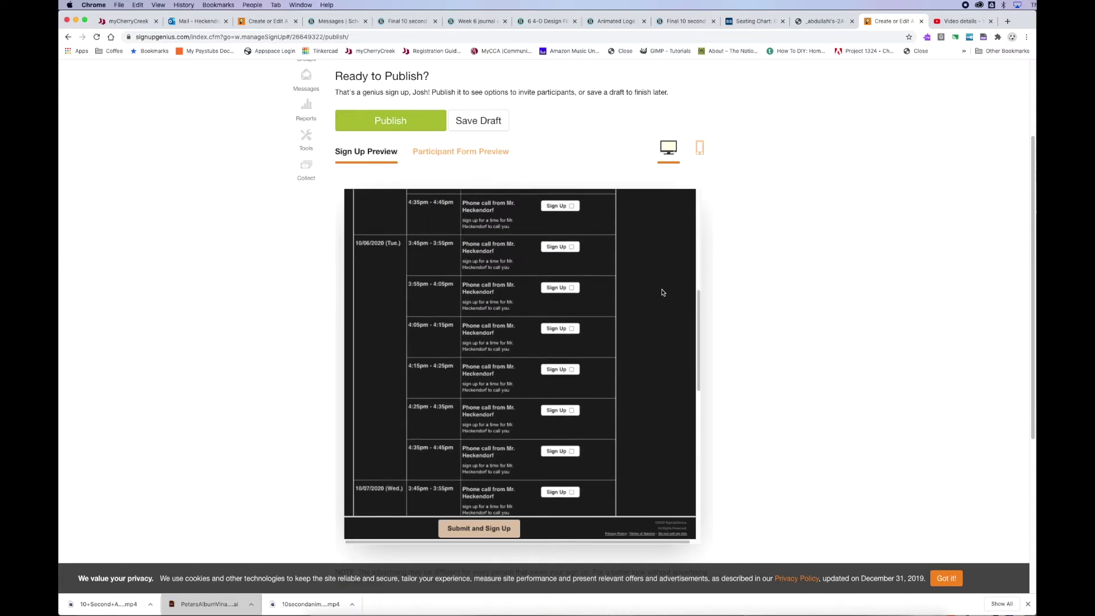
scroll(664, 293, up, 10)
click(707, 283)
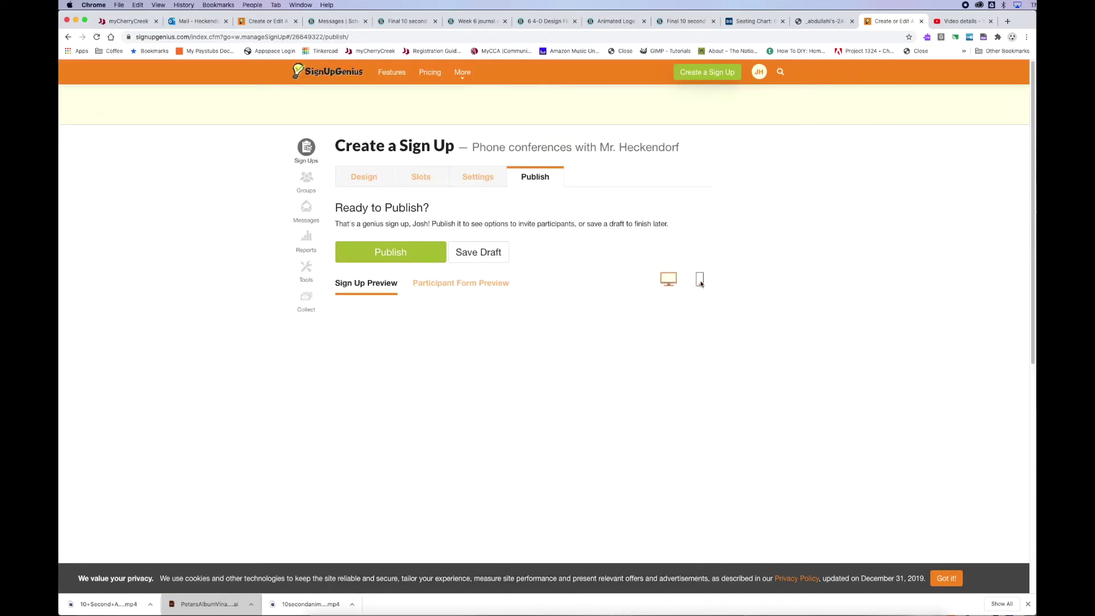
Check the phone conference sign-up in the mobile preview, then publish it.
scroll(548, 308, down, 1)
scroll(564, 307, down, 3)
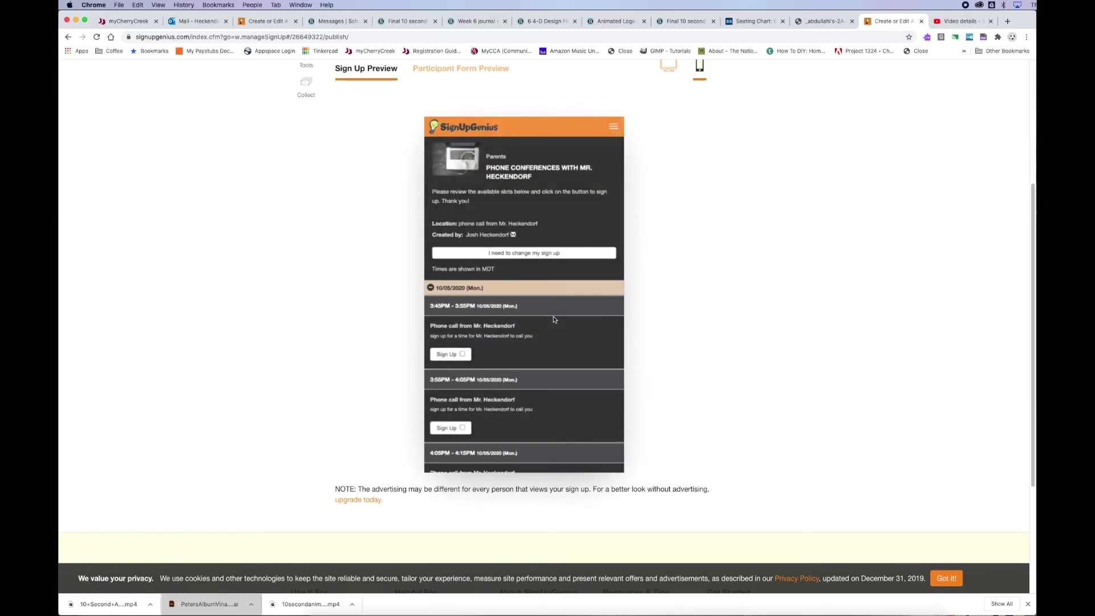
scroll(559, 320, down, 1)
scroll(560, 320, down, 1)
scroll(565, 319, up, 5)
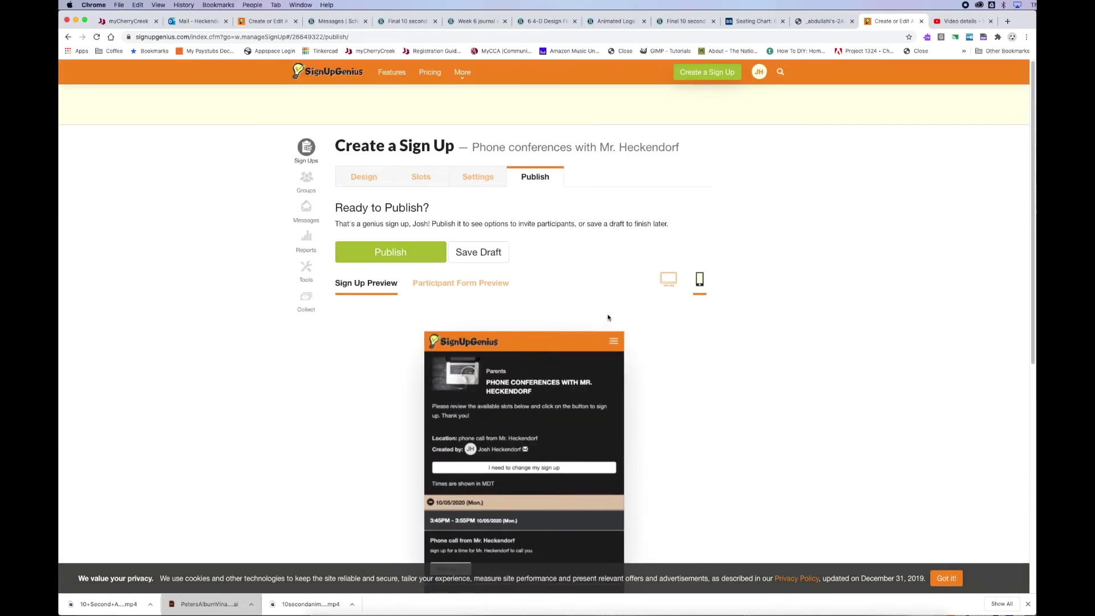
click(393, 257)
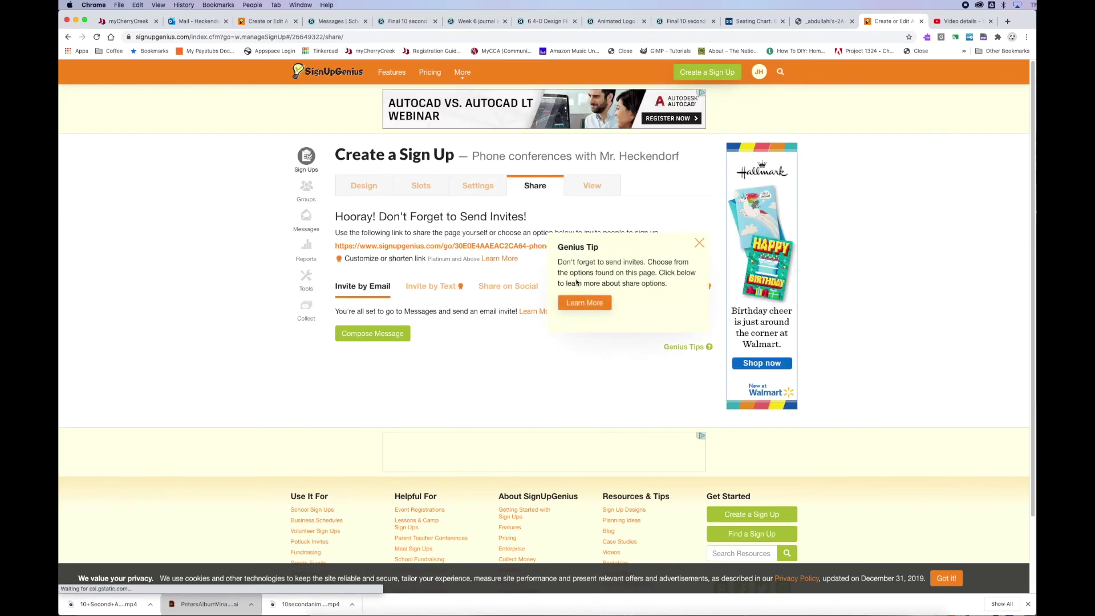
Dismiss the sharing tip, copy the sign-up's shareable link, and open its public page in a new tab.
click(700, 244)
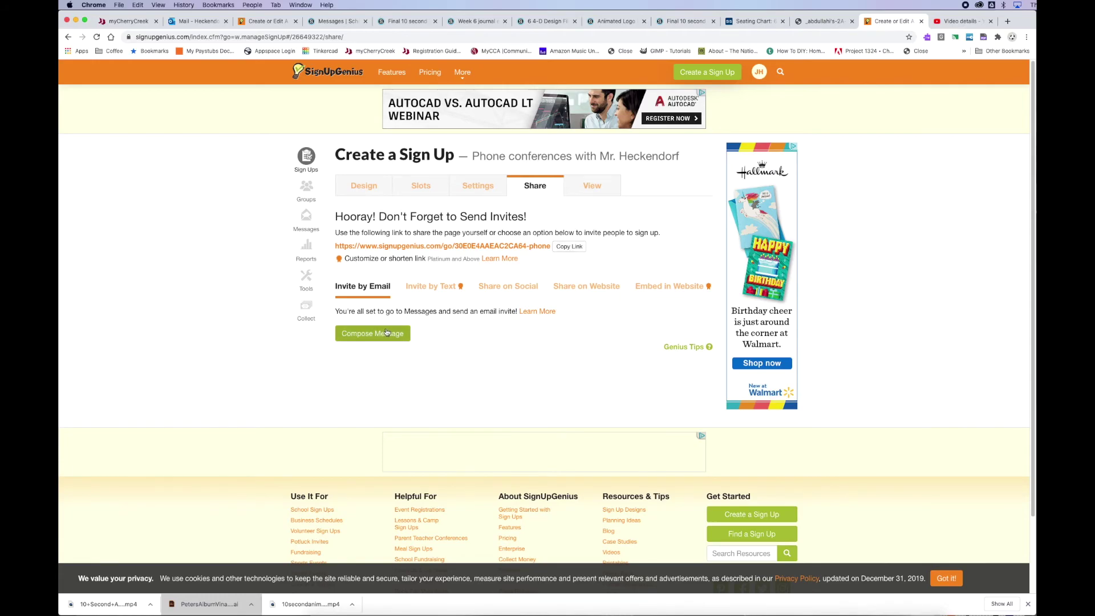
click(573, 251)
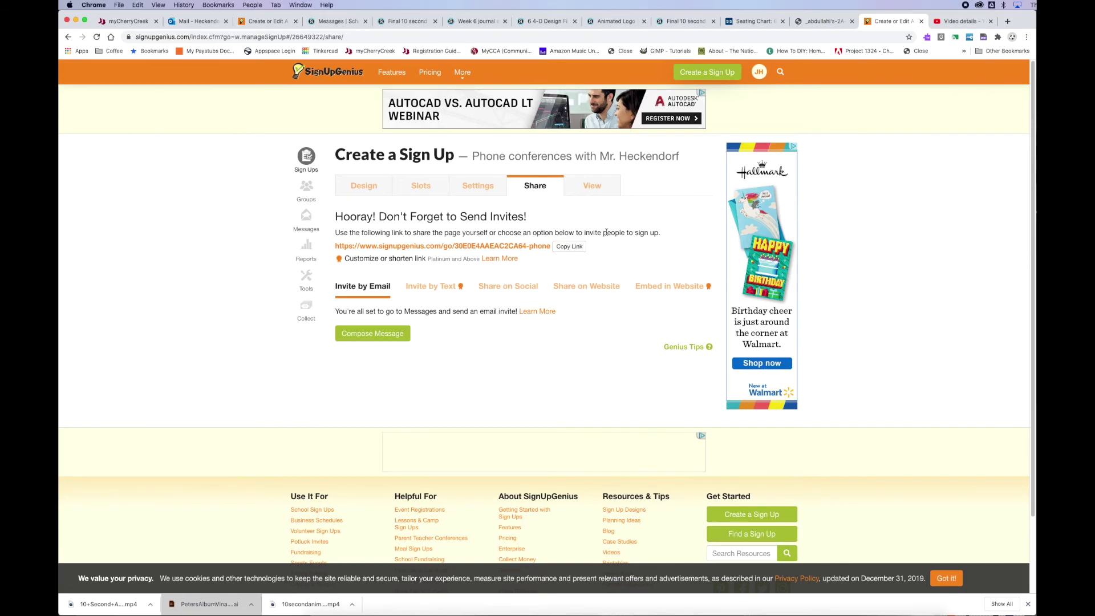
click(593, 188)
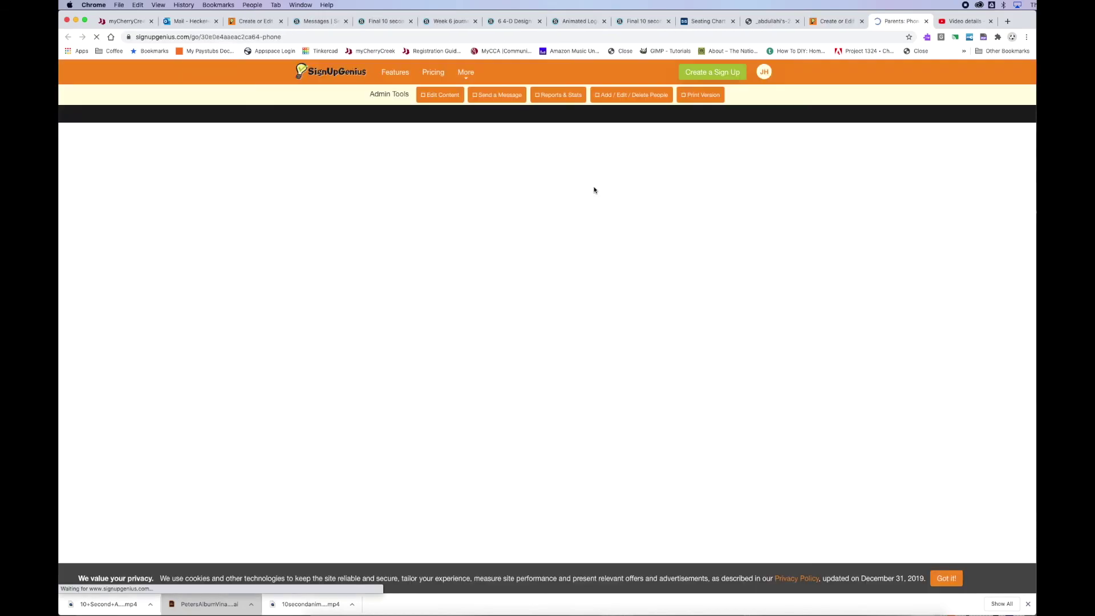
scroll(824, 297, down, 6)
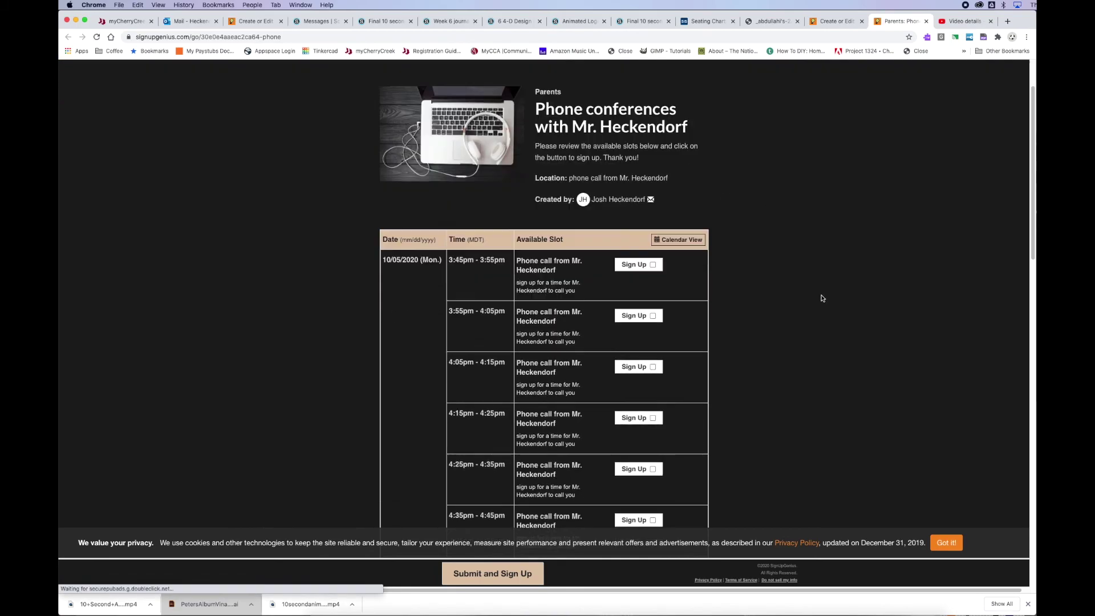
scroll(824, 299, up, 6)
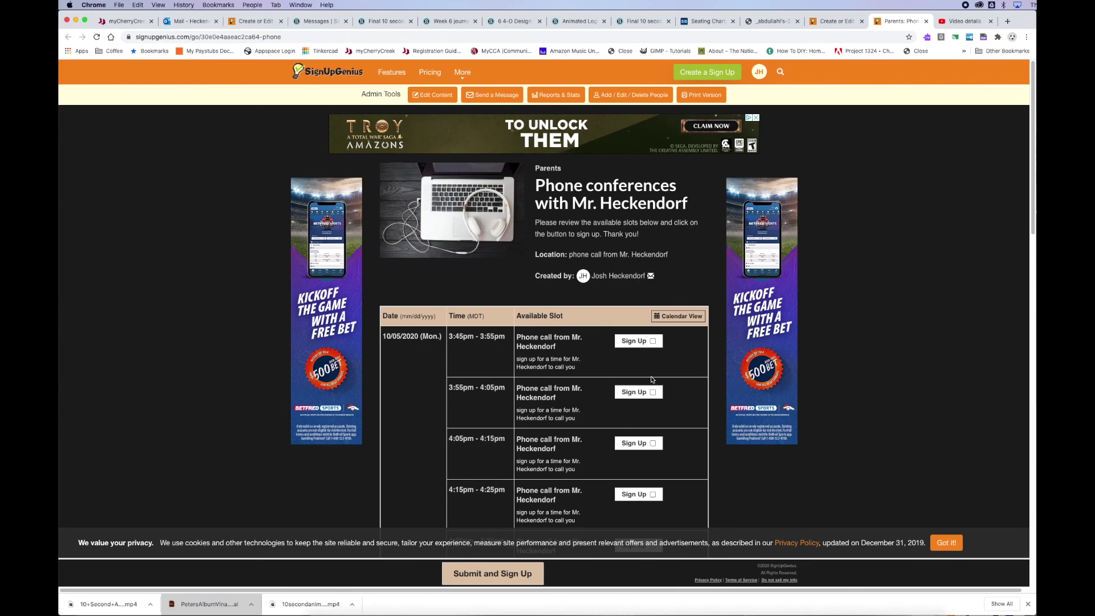
scroll(673, 399, down, 6)
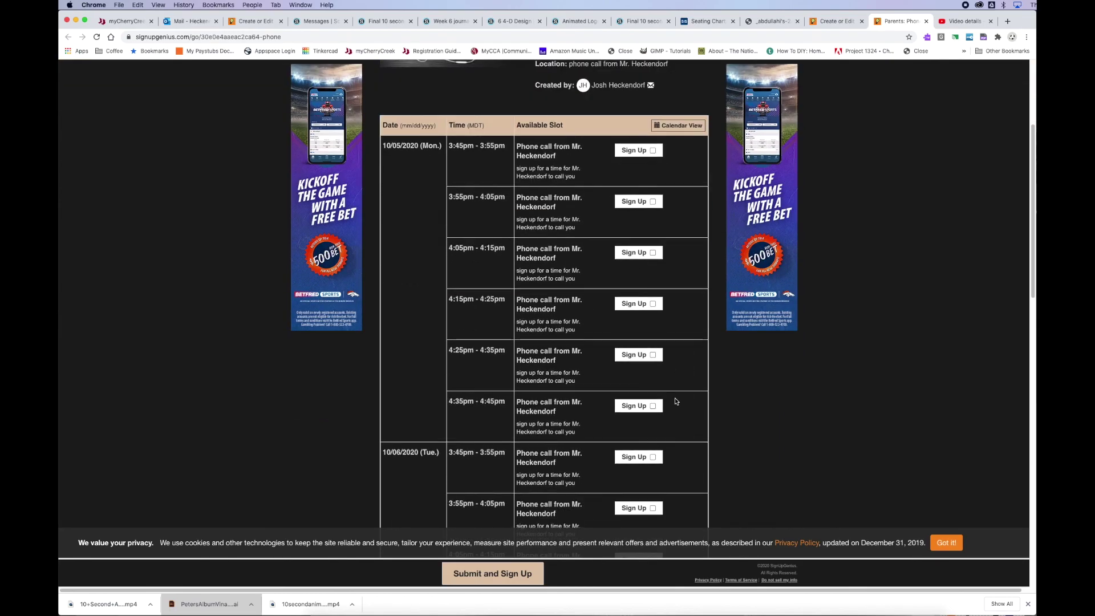
scroll(673, 400, up, 6)
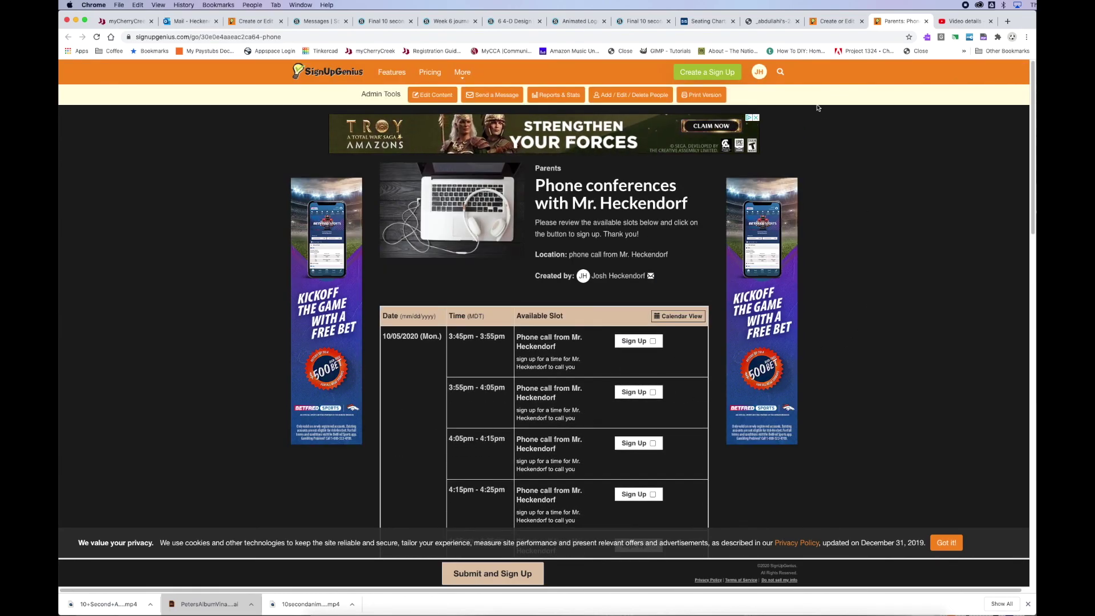